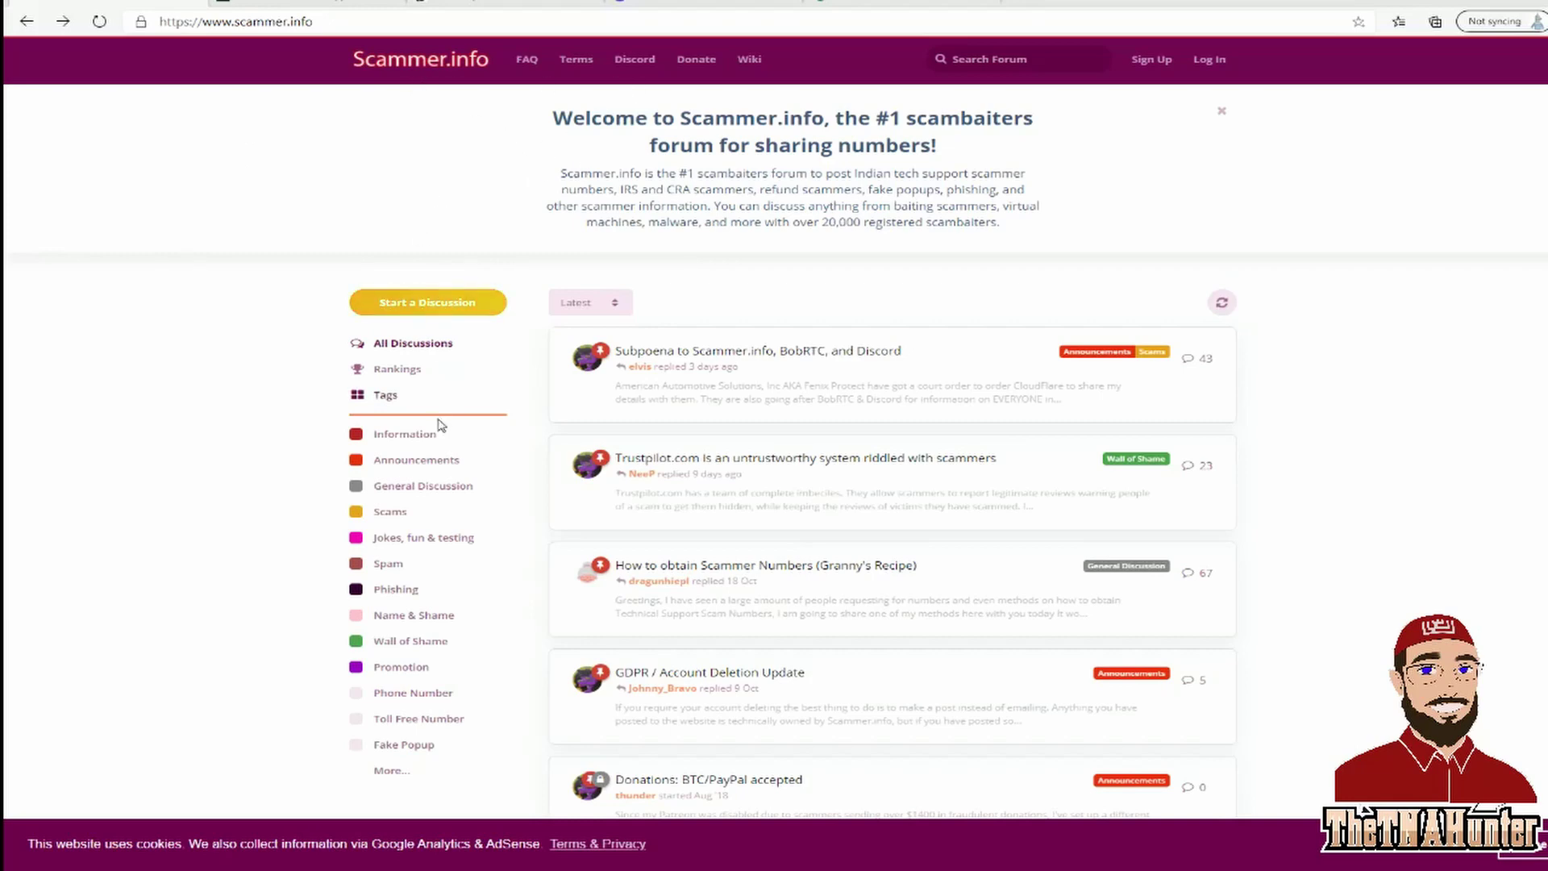
Scroll through the Scammer.info discussion categories, then switch to the popupdb.org tab.
{"action": "scroll", "coordinate": [419, 476], "scroll_direction": "down", "scroll_amount": 2}
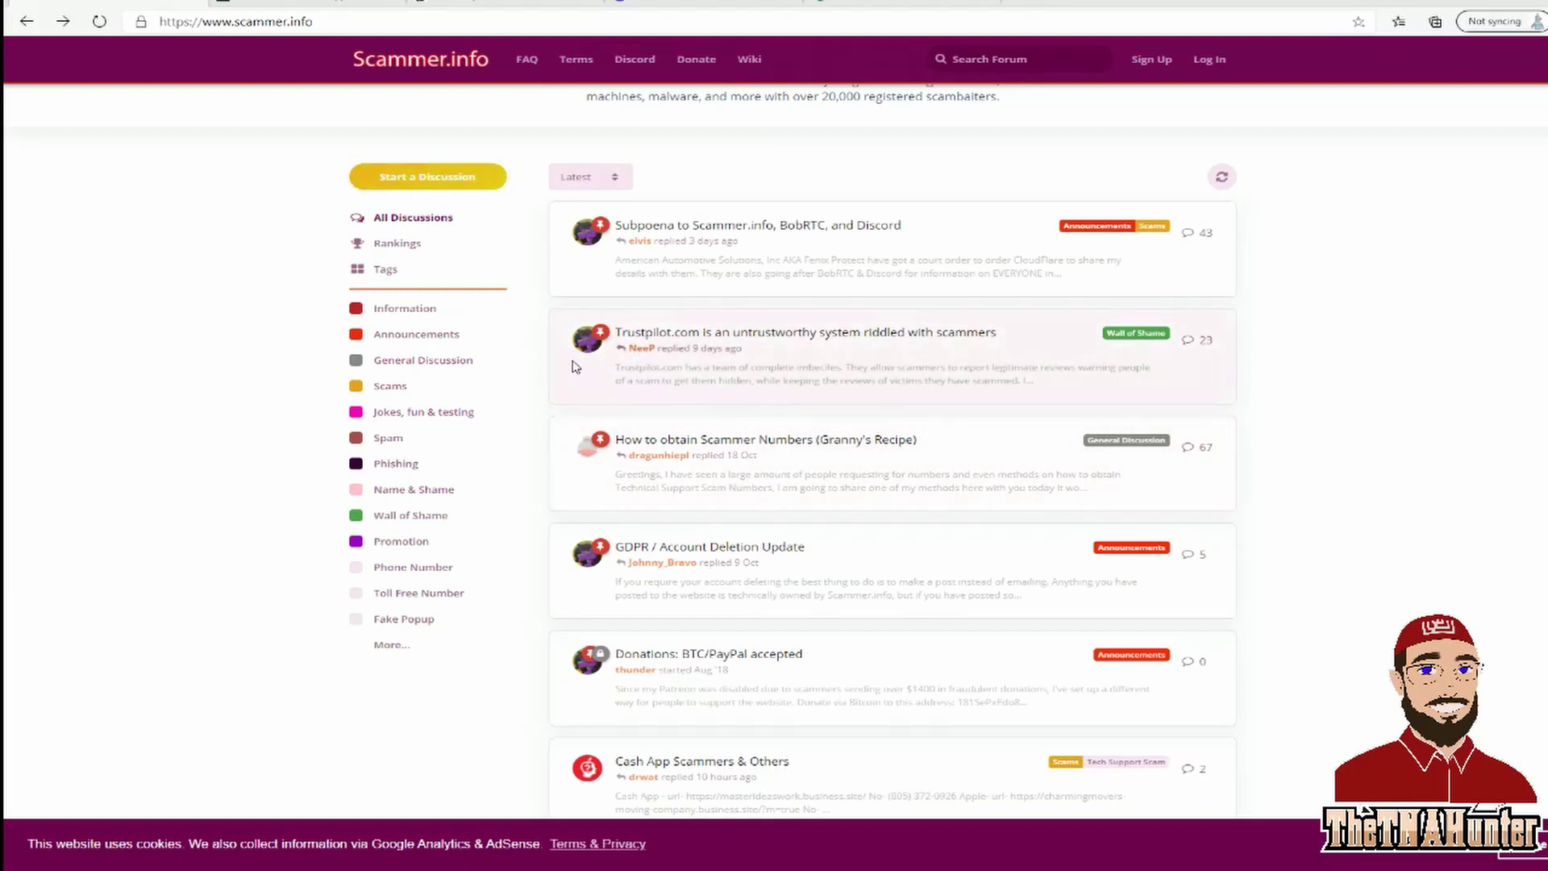
{"action": "left_click", "coordinate": [380, 10]}
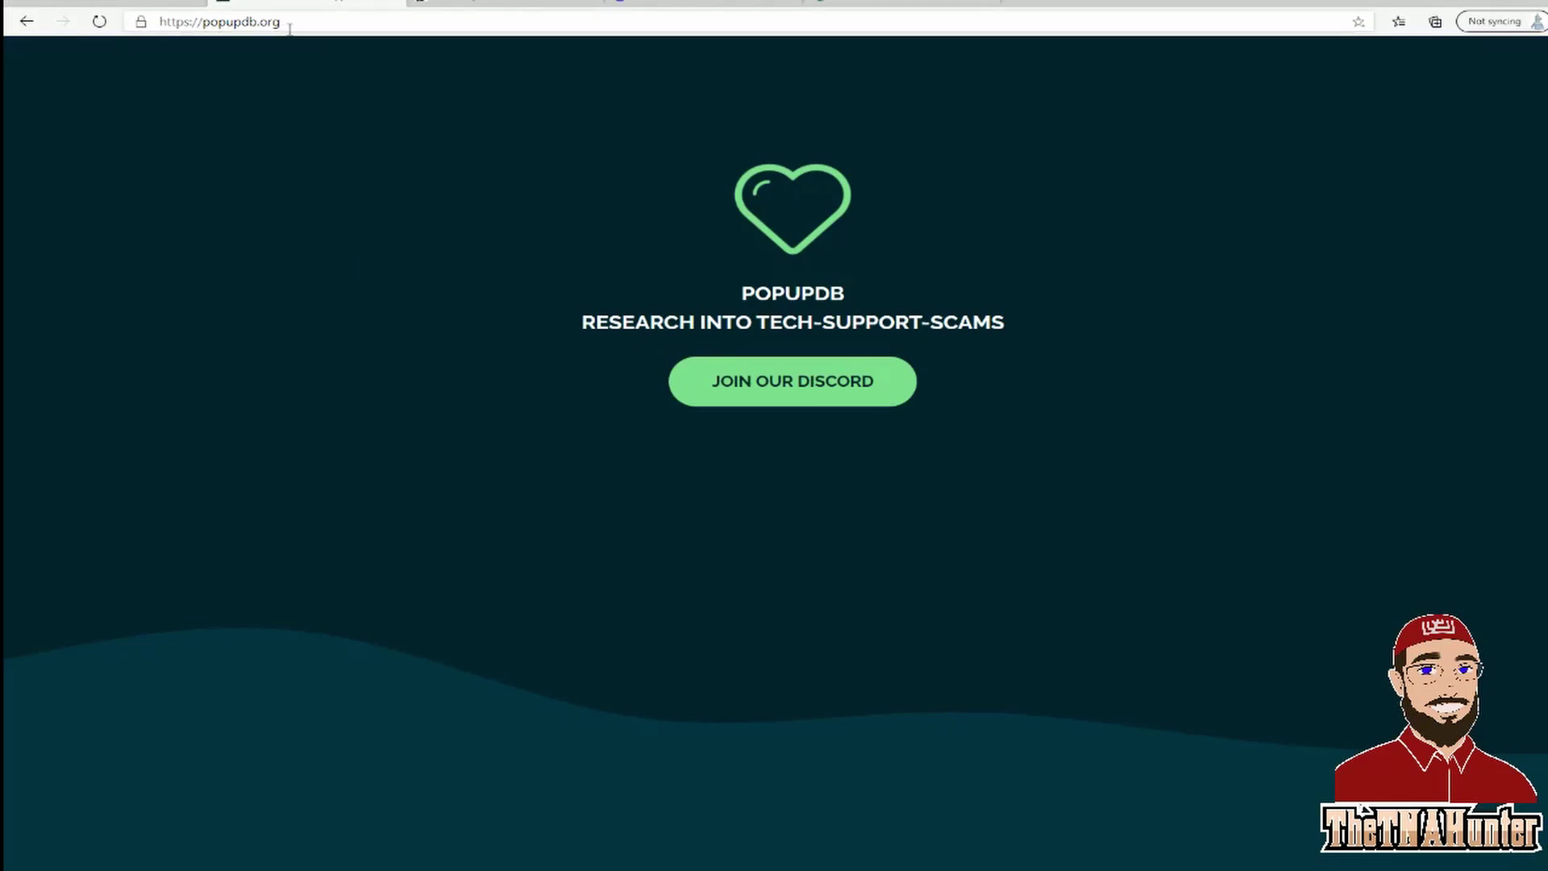
Scroll down to Online Popups (14) and open the first popup, a fake Windows Defender scan.
{"action": "scroll", "coordinate": [542, 408], "scroll_direction": "down", "scroll_amount": 5}
{"action": "scroll", "coordinate": [764, 540], "scroll_direction": "down", "scroll_amount": 15}
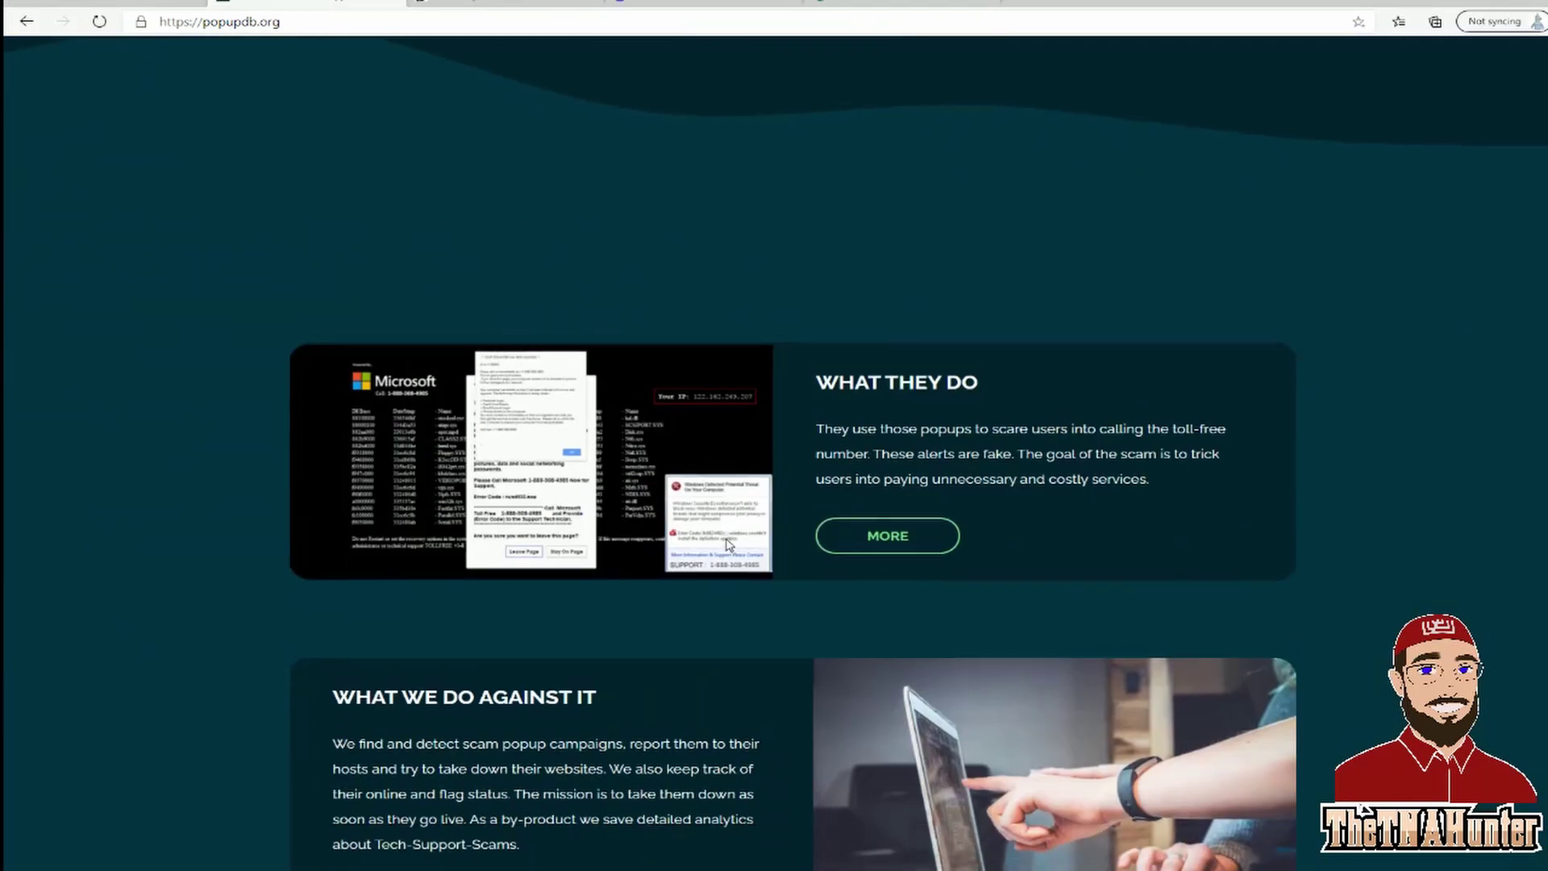
{"action": "scroll", "coordinate": [721, 539], "scroll_direction": "down", "scroll_amount": 5}
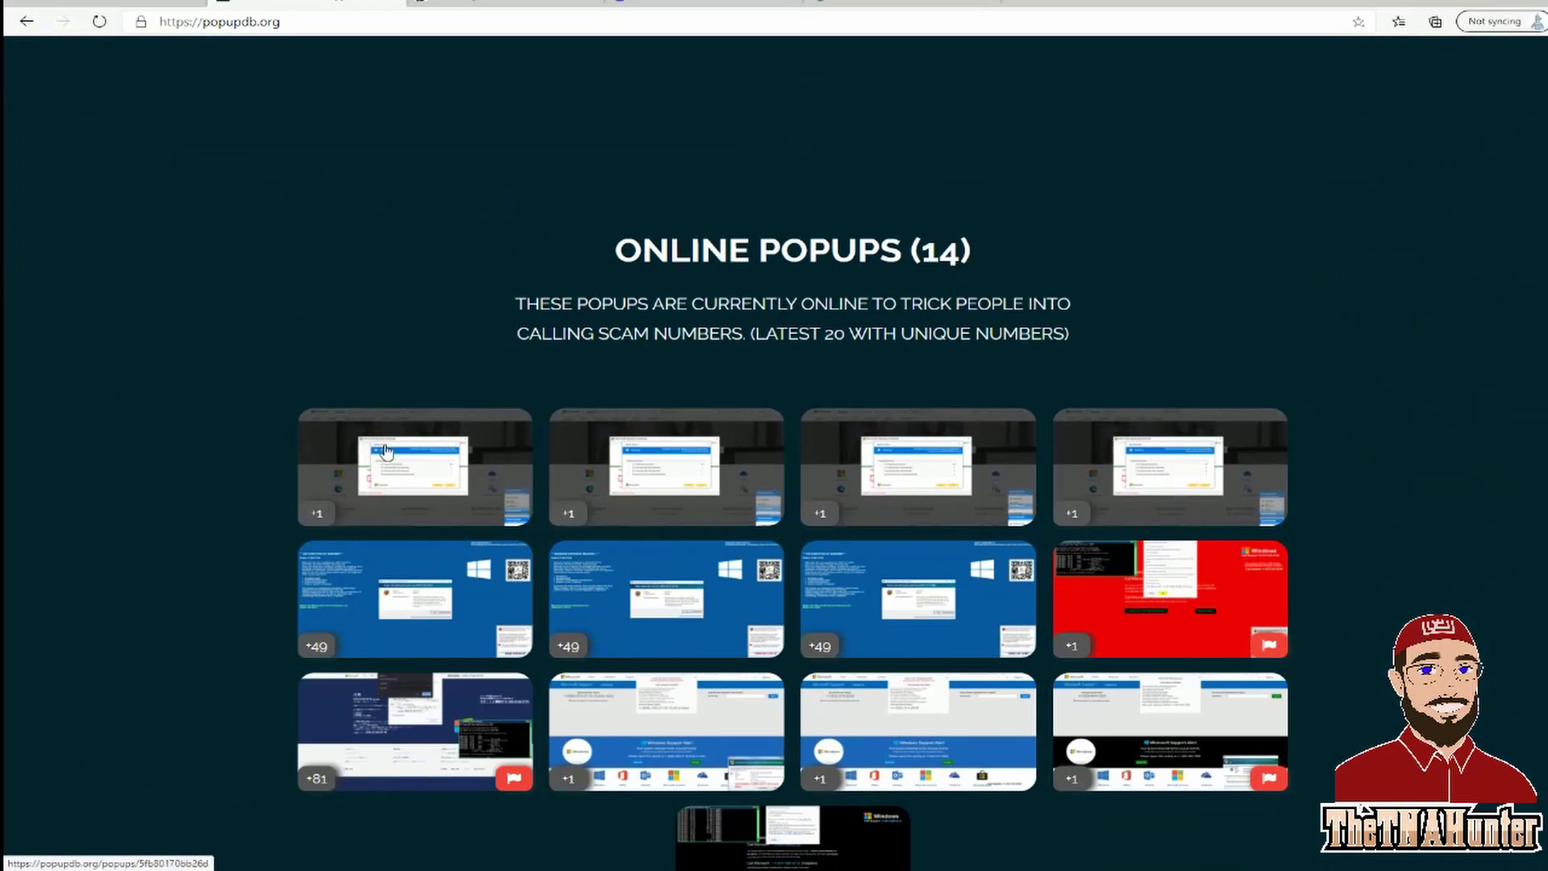
{"action": "left_click", "coordinate": [433, 495]}
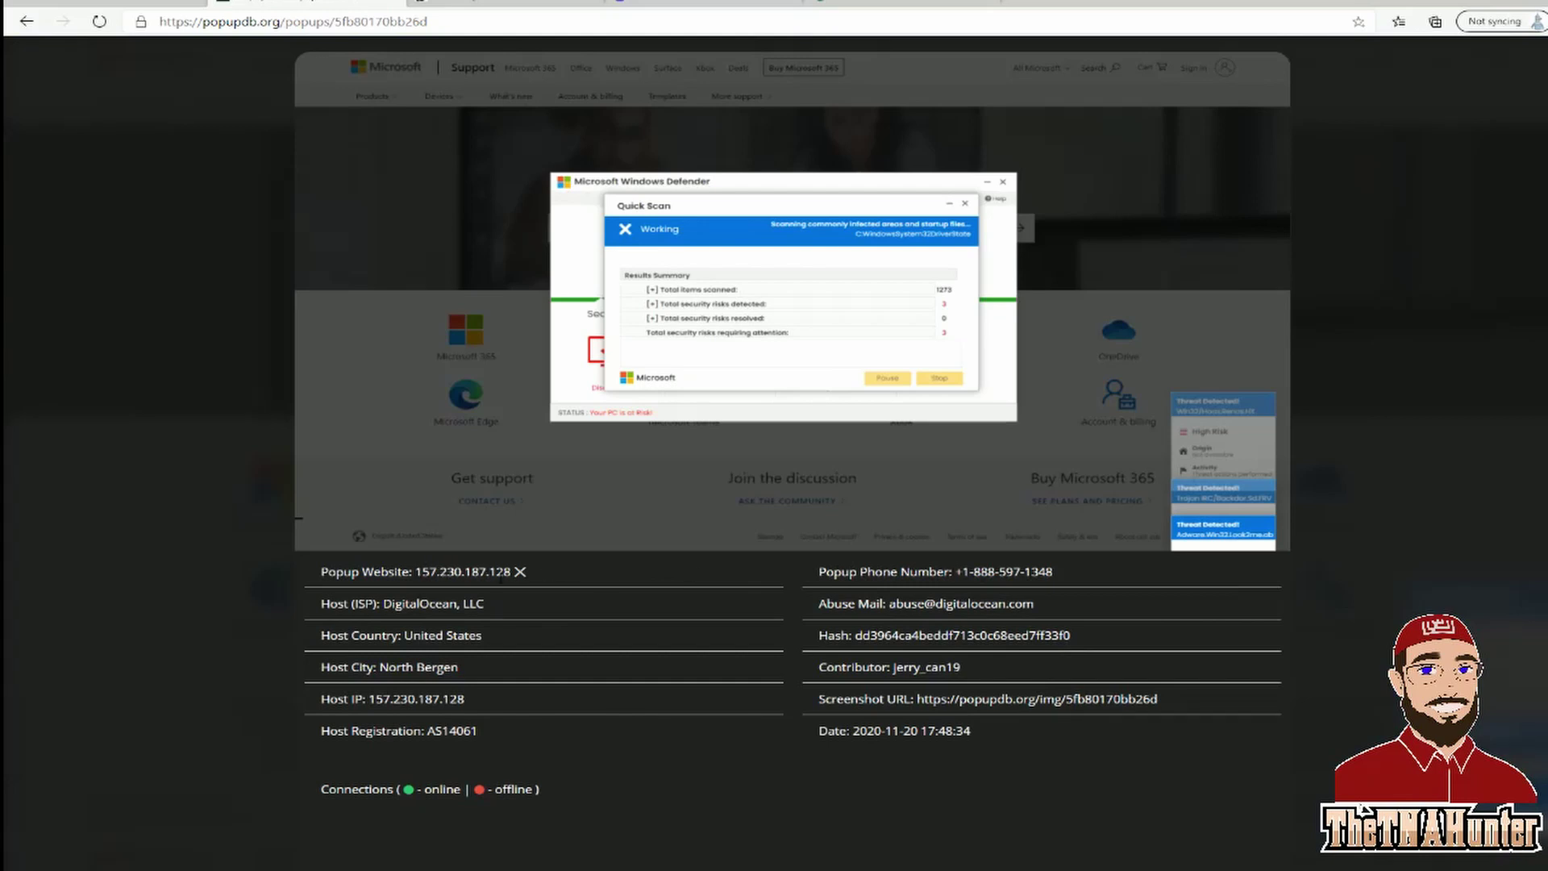
Select the popup website IP 157.230.187.128 and check its context menu, then clear the selection.
{"action": "left_click_drag", "start_coordinate": [511, 571], "coordinate": [416, 571]}
{"action": "right_click", "coordinate": [425, 576]}
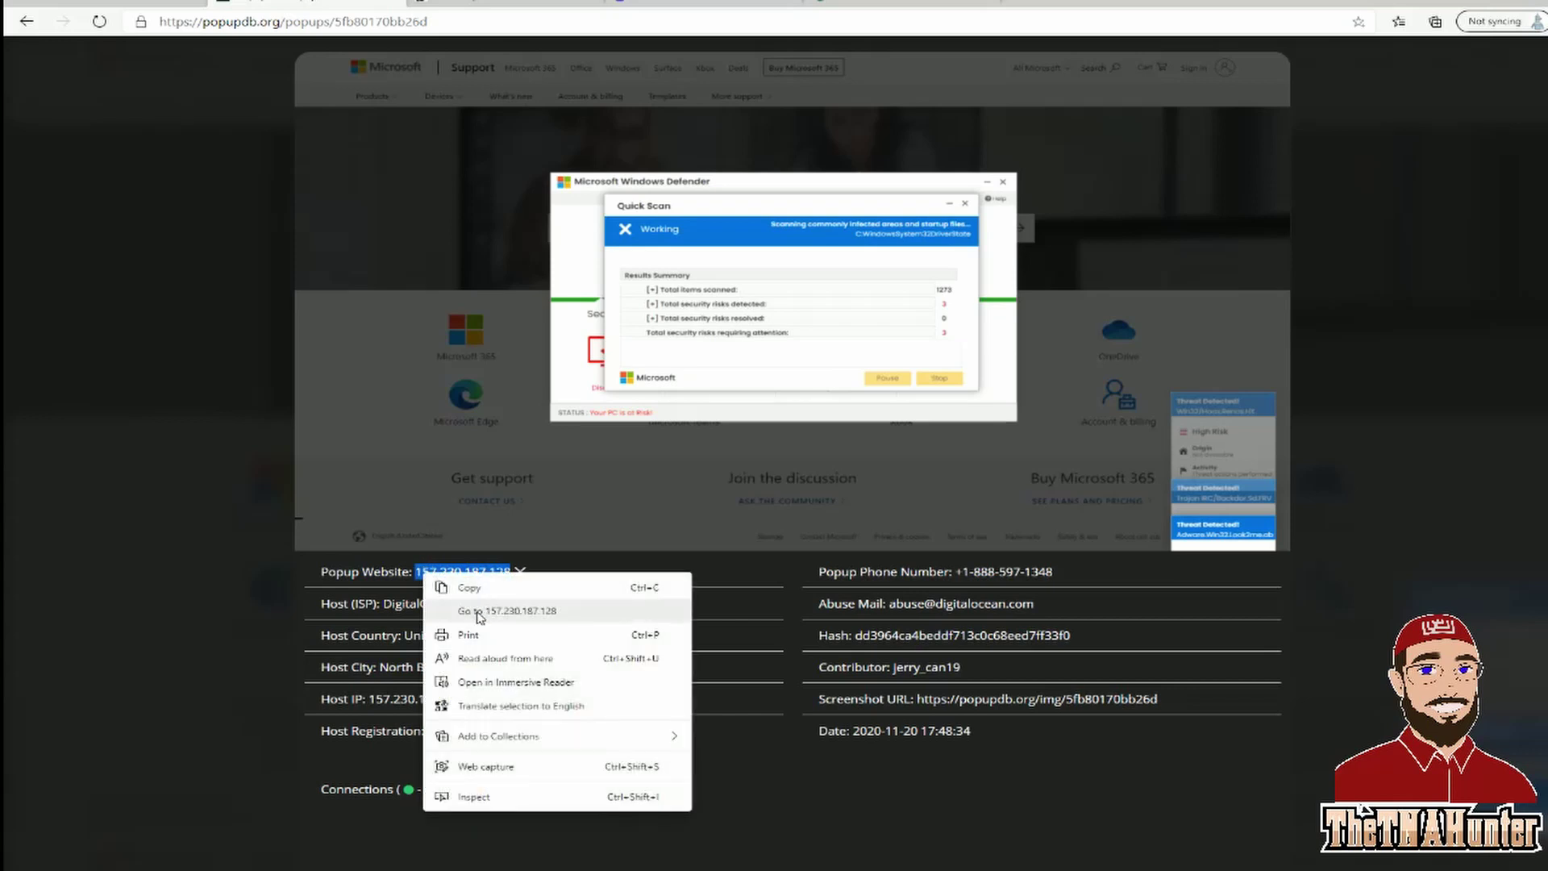
{"action": "left_click", "coordinate": [269, 534]}
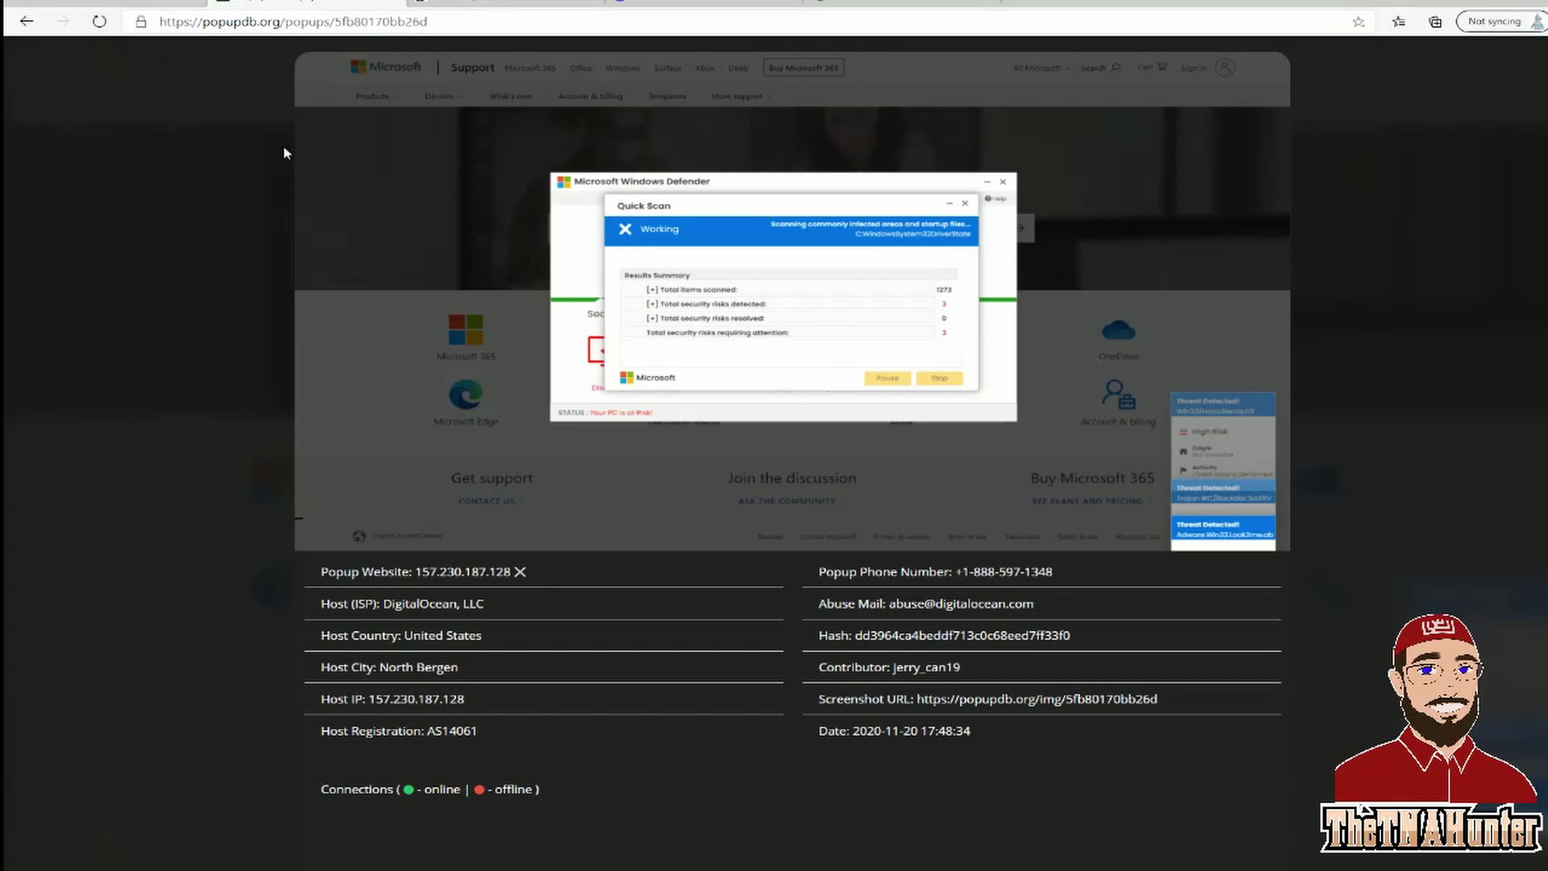
Go back to the Online Popups grid, then switch to the TextNow tab.
{"action": "key", "text": "alt+Left"}
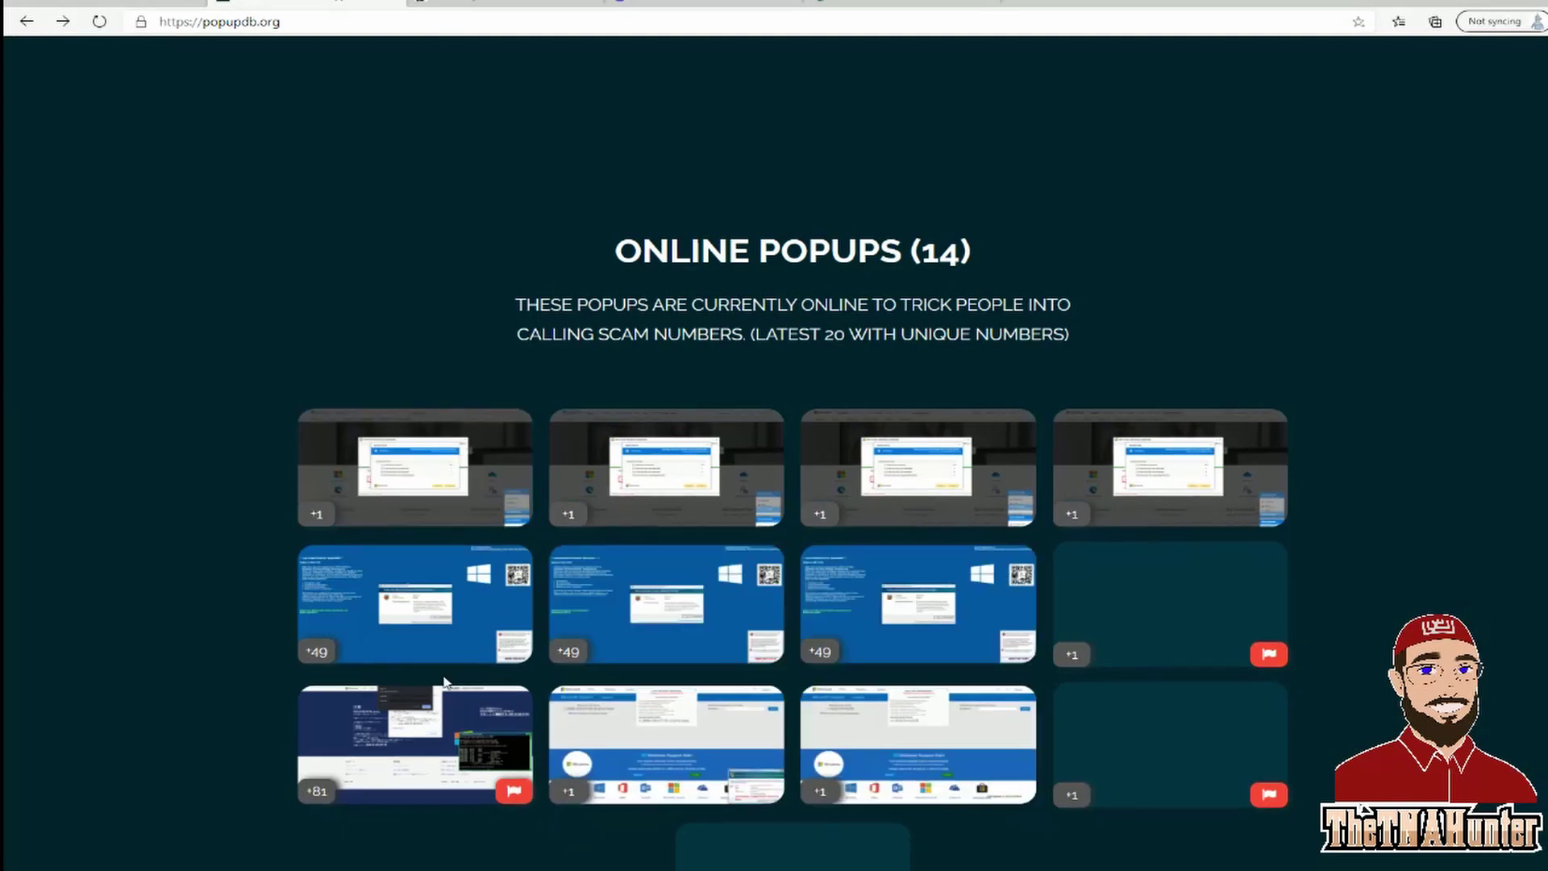
{"action": "scroll", "coordinate": [1004, 640], "scroll_direction": "down", "scroll_amount": 2}
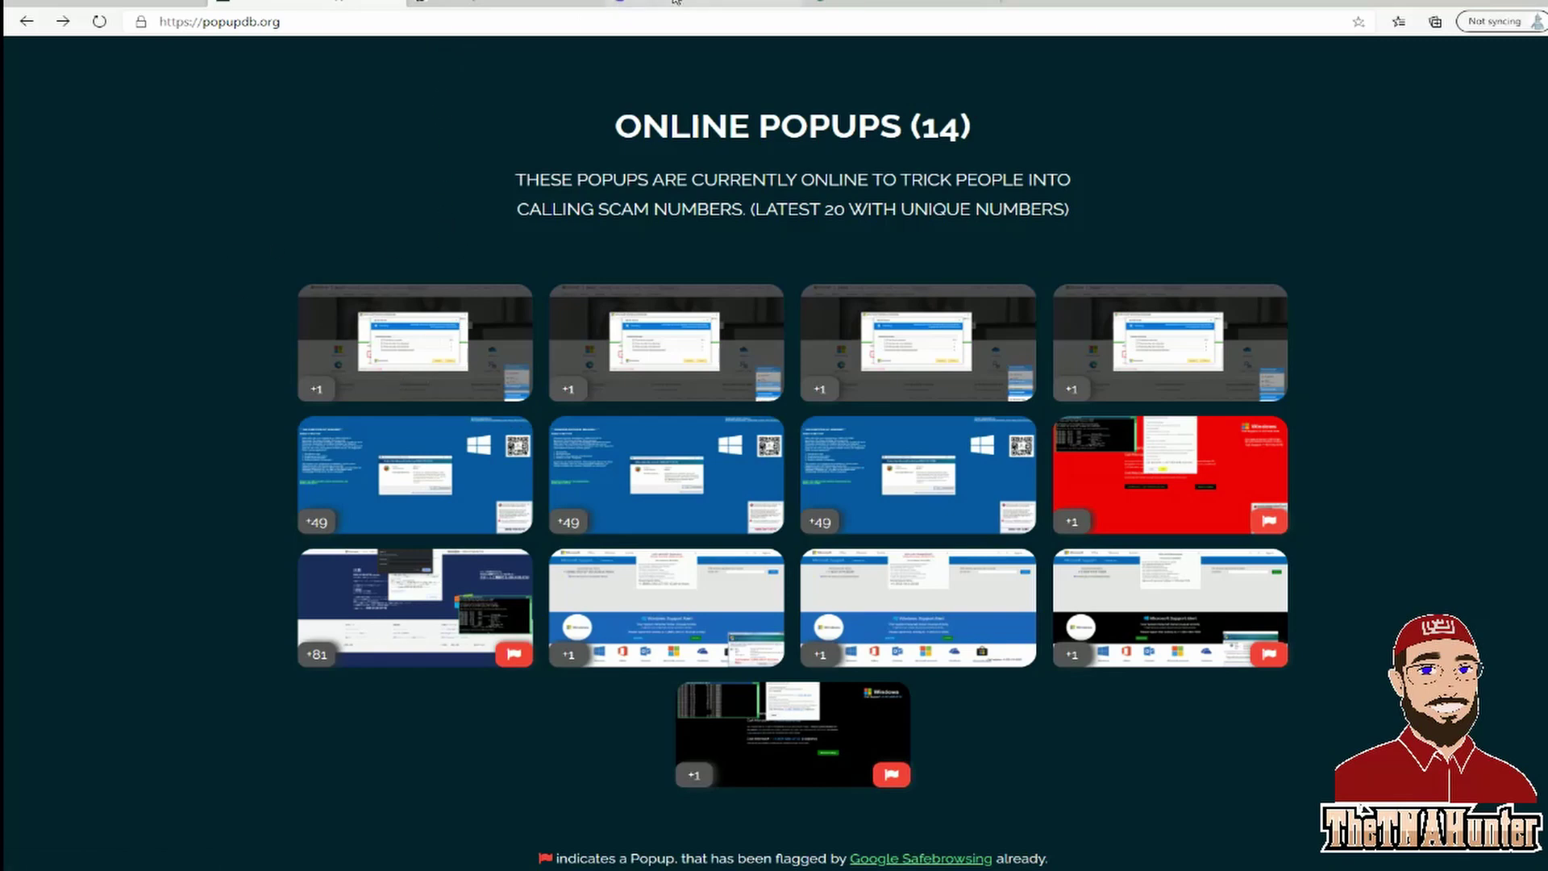
{"action": "left_click", "coordinate": [622, 10]}
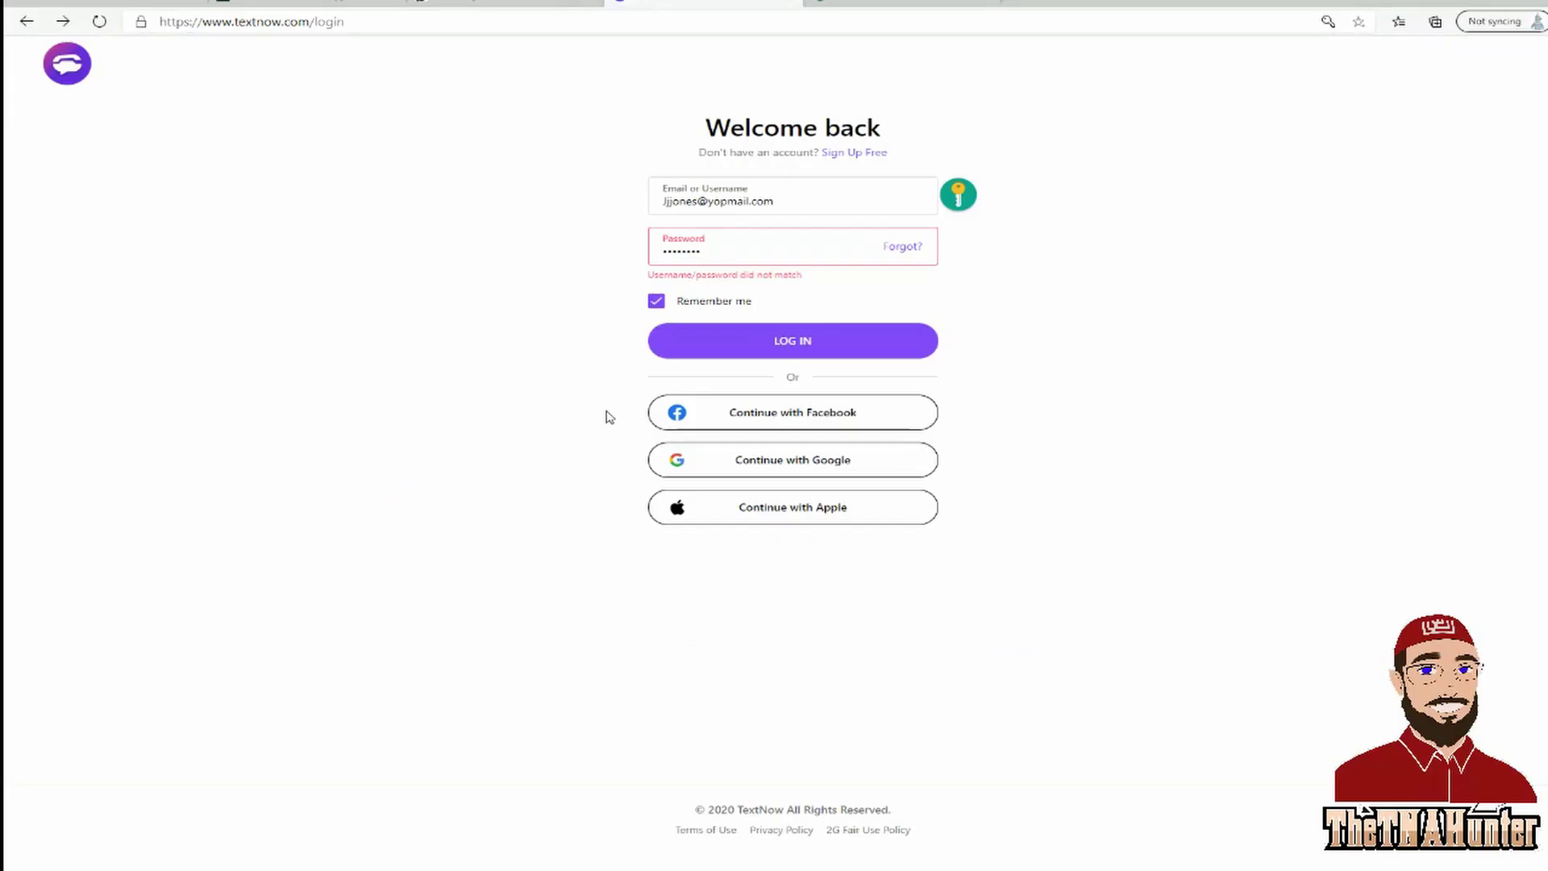
Try Continue with Google and select the email's domain, then move to the Google Voice tab.
{"action": "left_click", "coordinate": [654, 454]}
{"action": "left_click", "coordinate": [711, 202]}
{"action": "left_click_drag", "start_coordinate": [711, 202], "coordinate": [771, 205]}
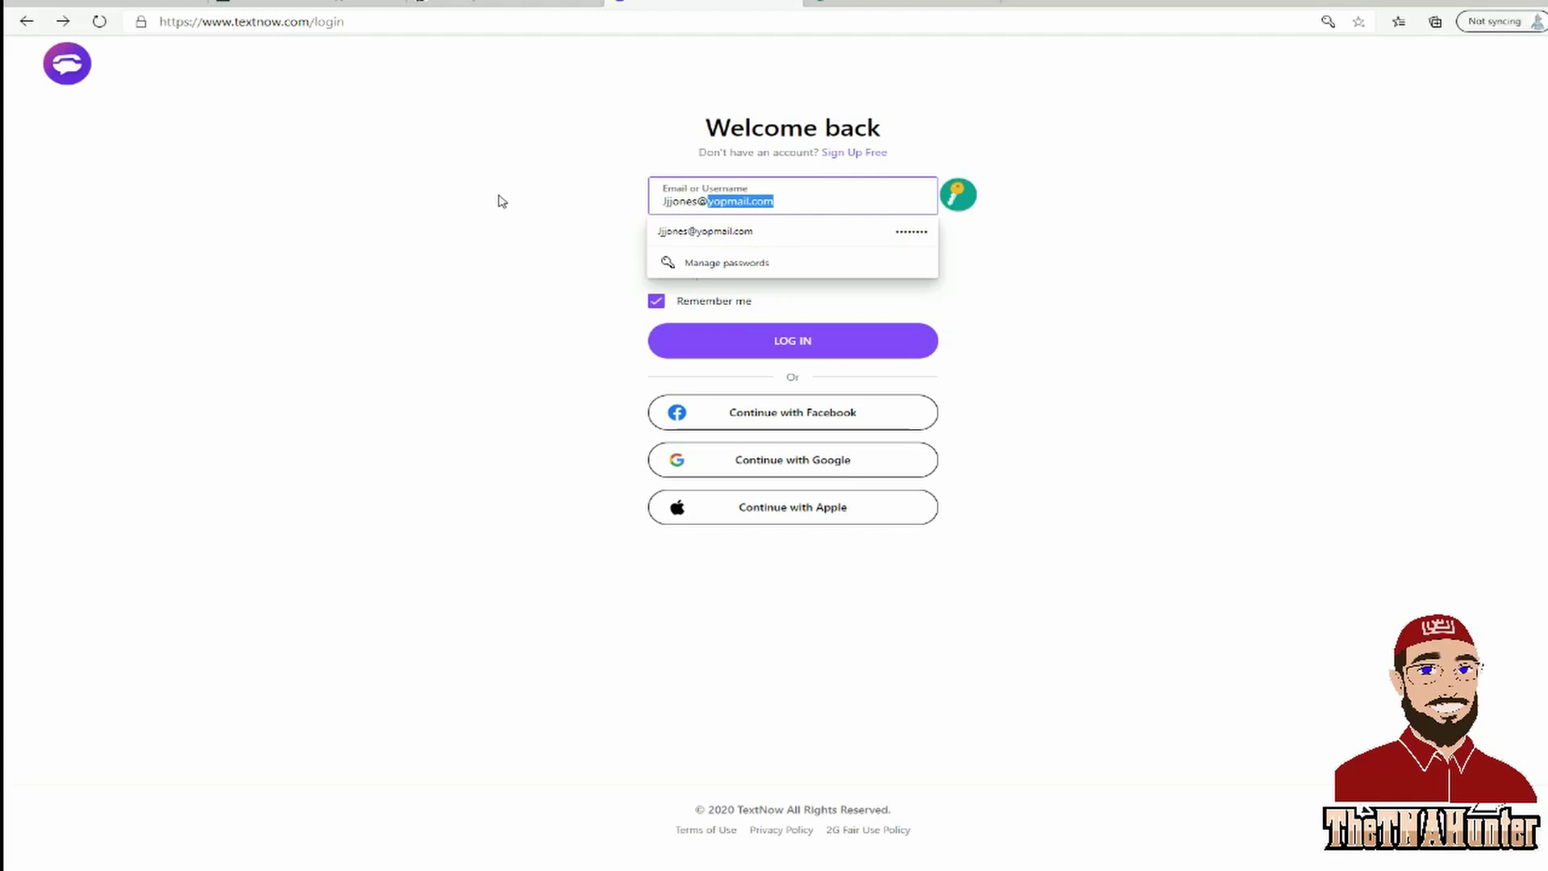
{"action": "key", "text": "ctrl+Tab"}
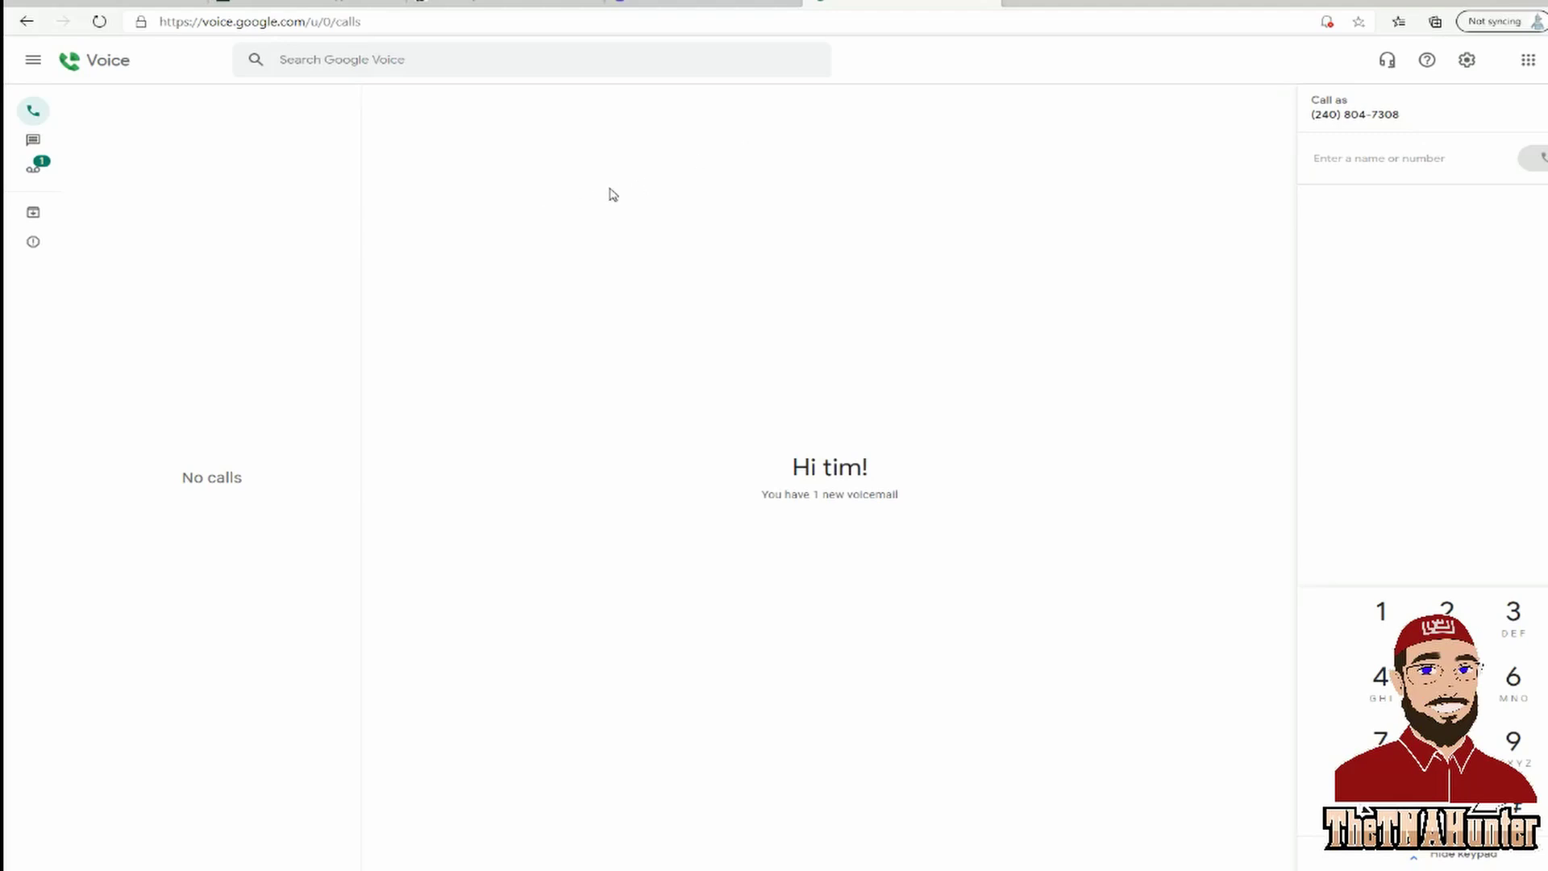
Switch back to the TextNow login tab showing the password mismatch error.
{"action": "left_click", "coordinate": [651, 4]}
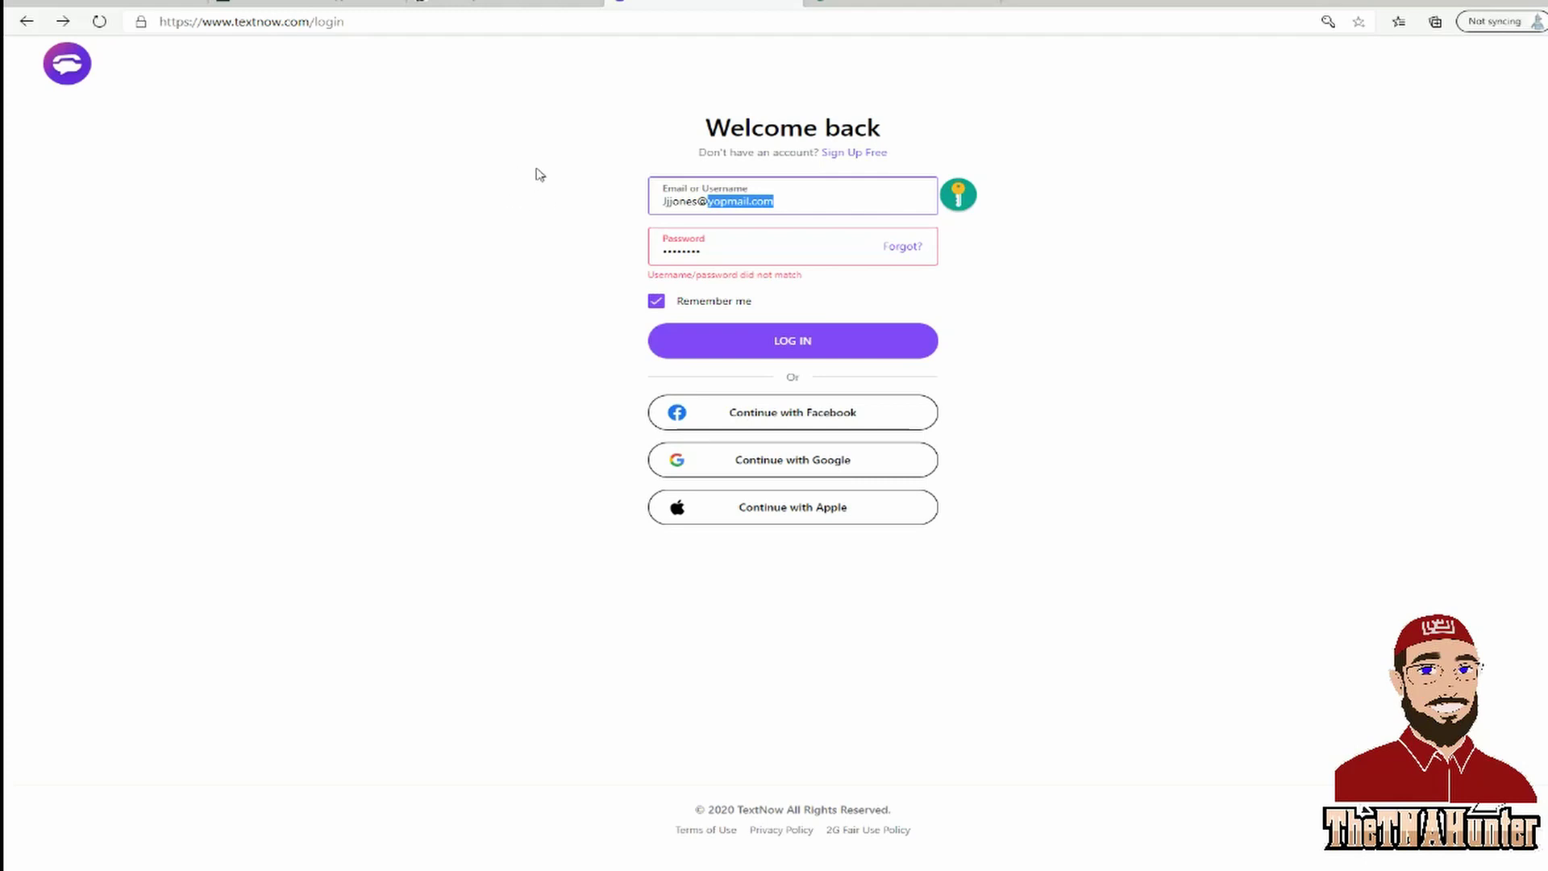
Switch to the bobrtc.tel tab listing verified scam telephone numbers.
{"action": "left_click", "coordinate": [511, 9]}
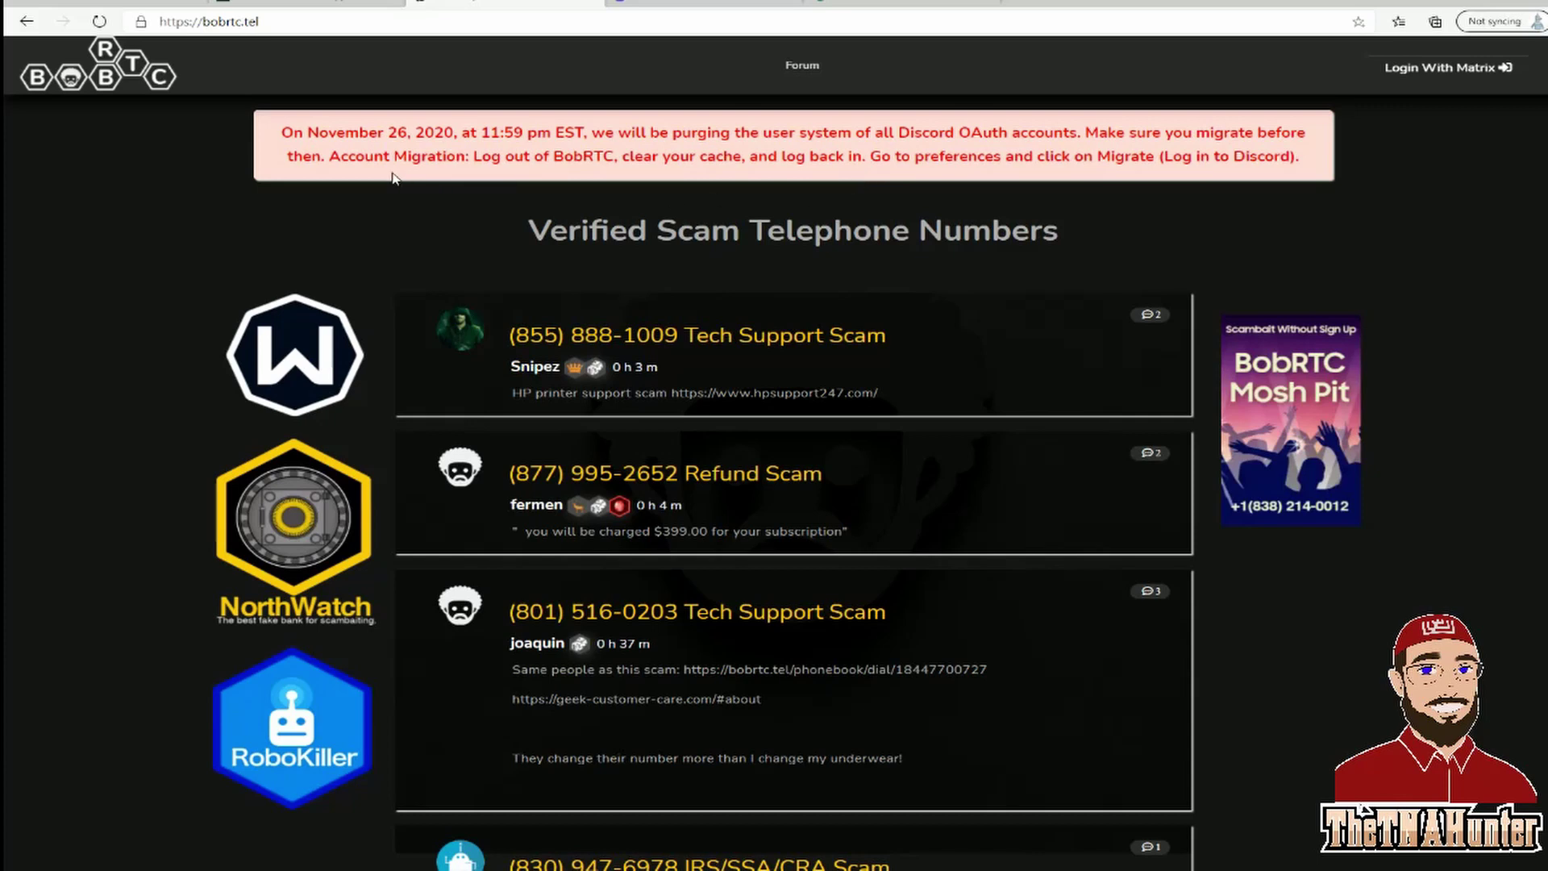
Choose Login With Matrix, then Register for a Matrix account on chat.bobrtc.tel.
{"action": "left_click", "coordinate": [1443, 67]}
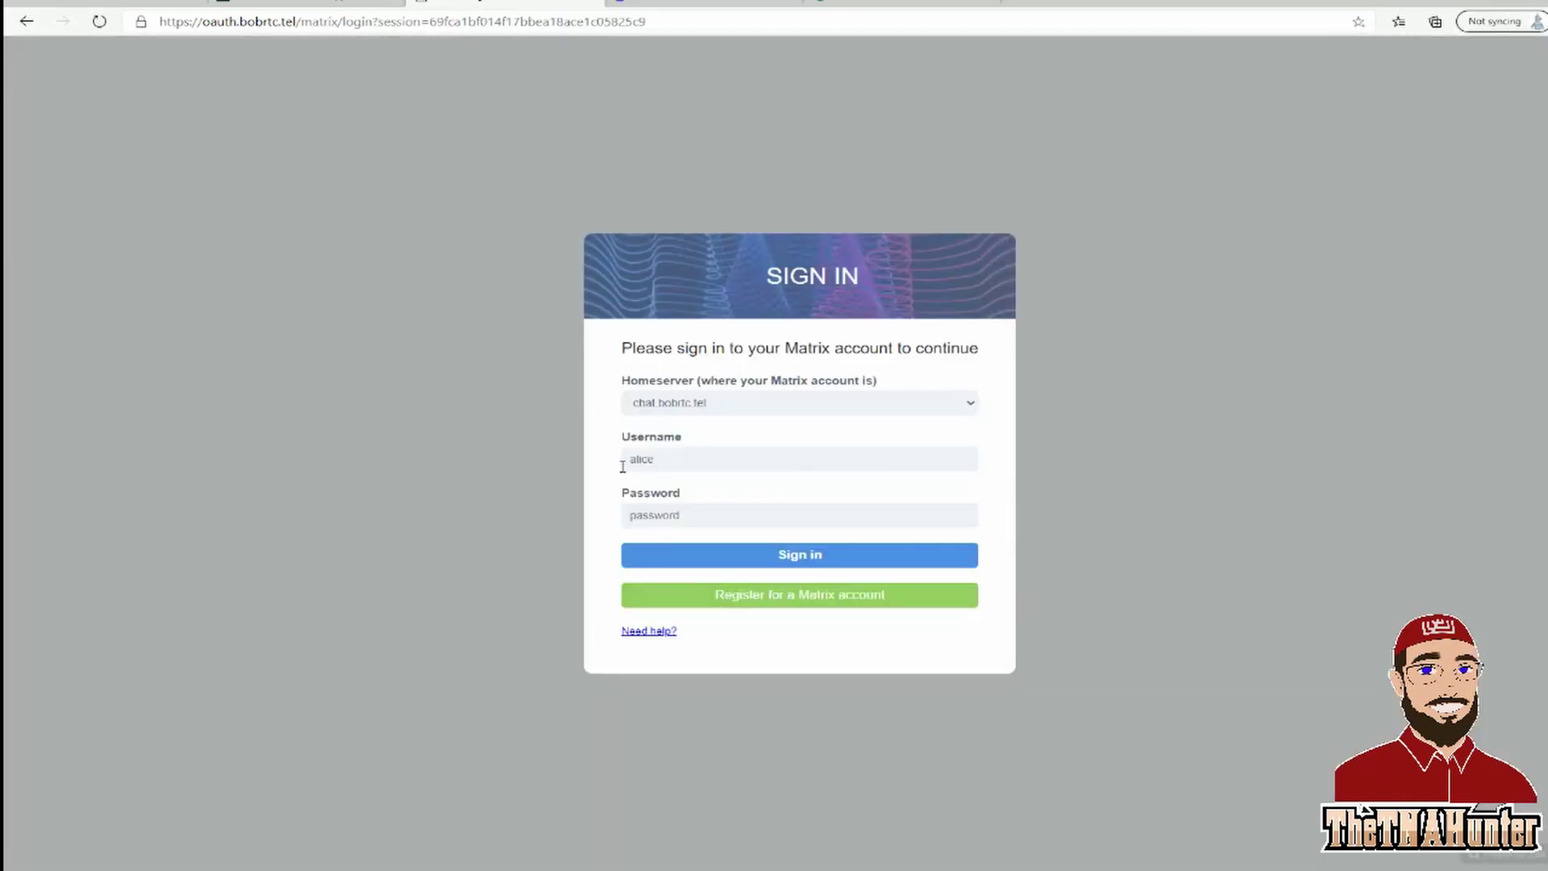
{"action": "left_click", "coordinate": [687, 601]}
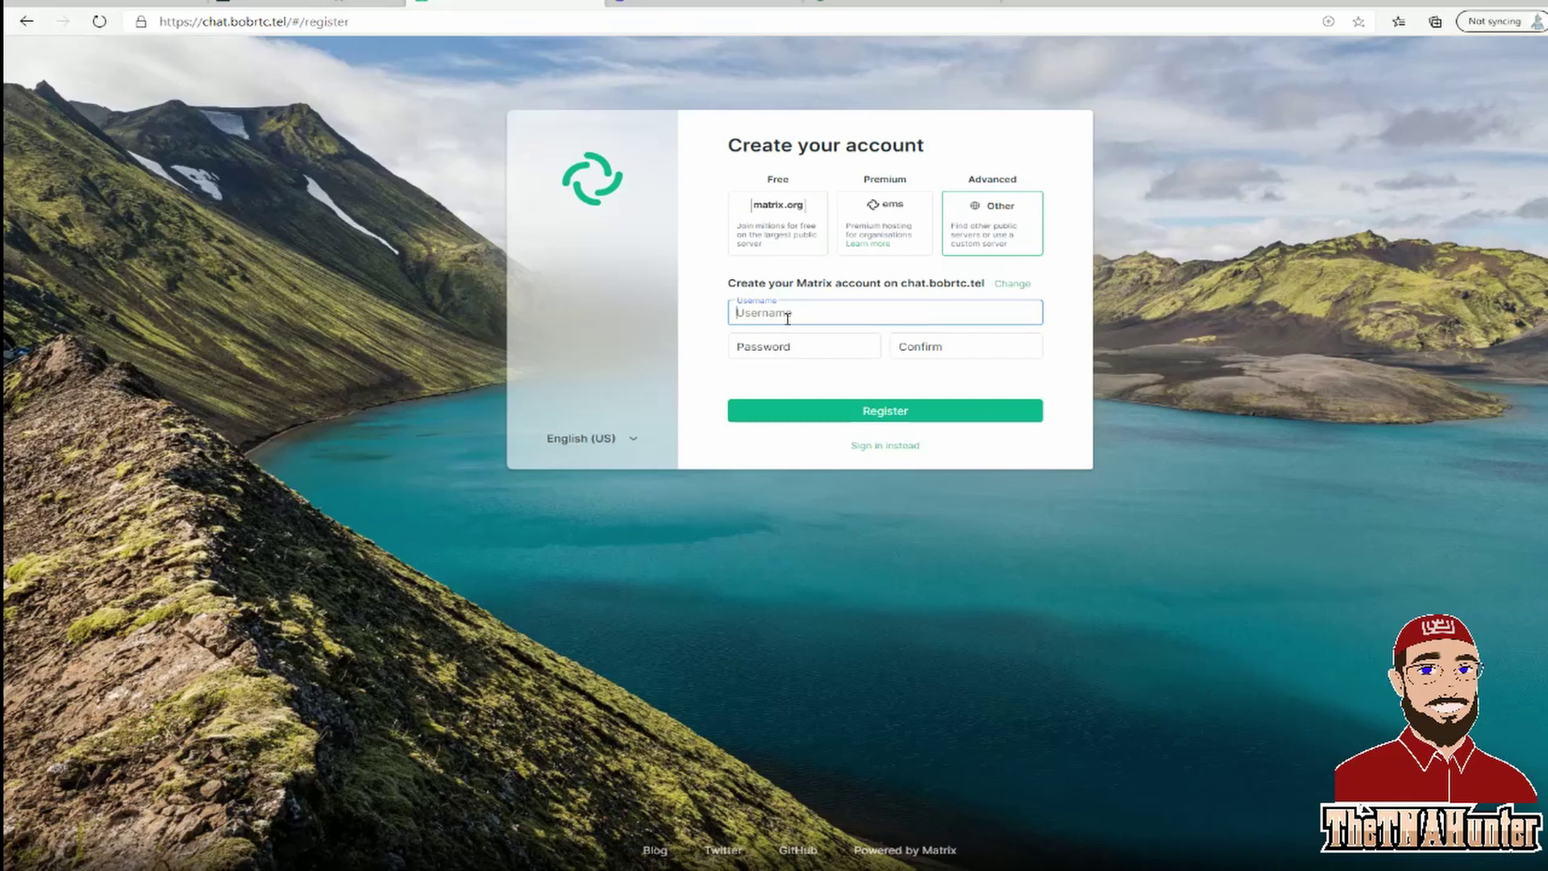
Enter Testnow123 as the username, correcting the last digit.
{"action": "type", "text": "Testnow"}
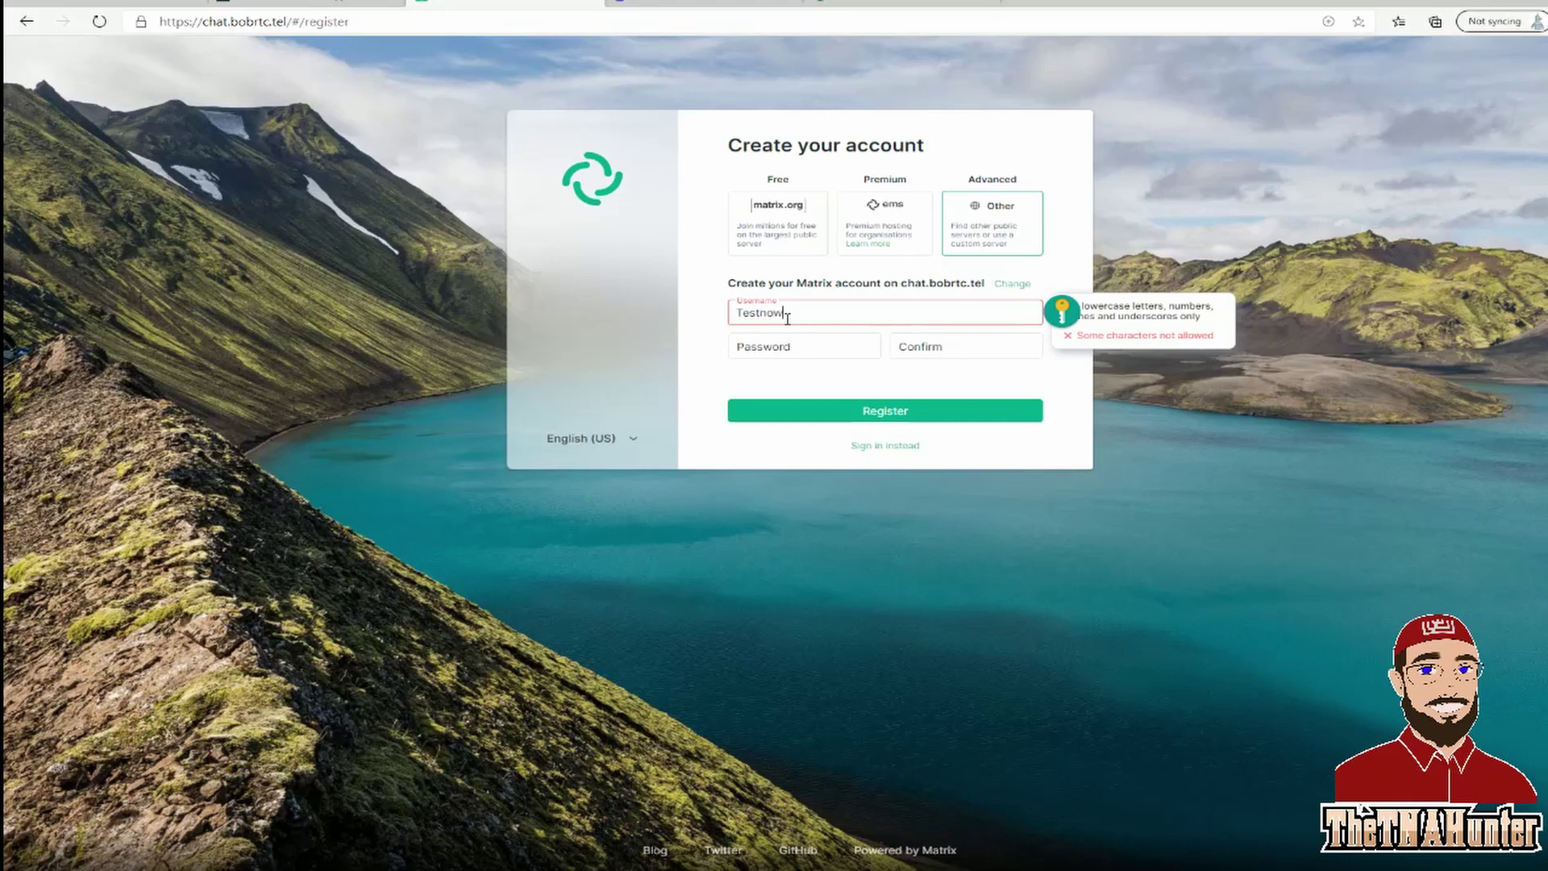
{"action": "type", "text": "122"}
{"action": "key", "text": "BackSpace"}
{"action": "type", "text": "3"}
{"action": "left_click", "coordinate": [790, 344]}
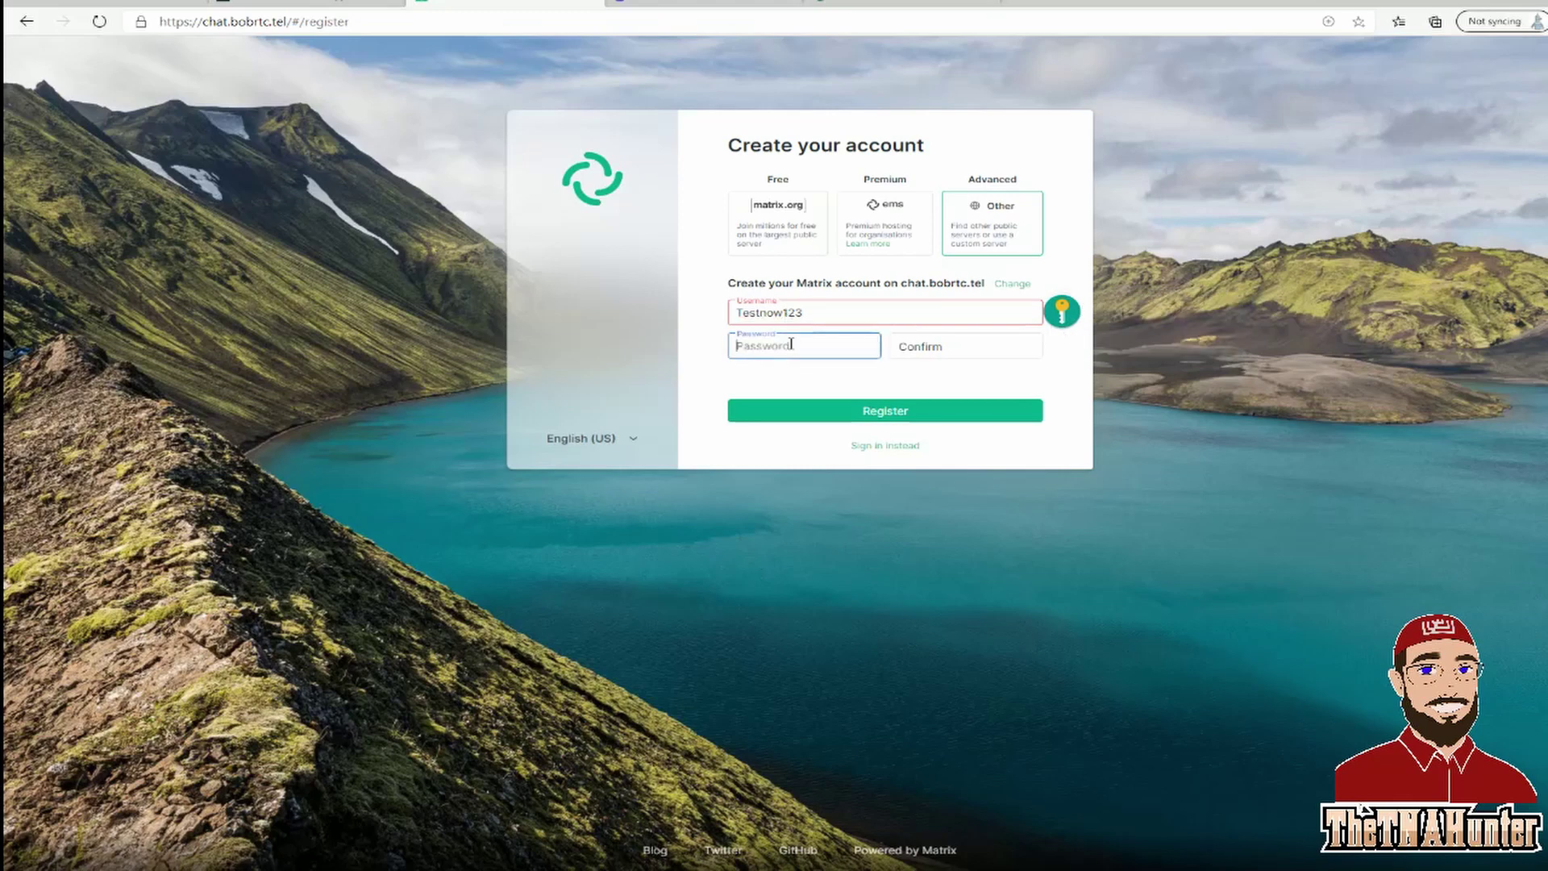
{"action": "left_click", "coordinate": [770, 351]}
Copy the username and paste it into the Password and Confirm password fields.
{"action": "left_click_drag", "start_coordinate": [820, 317], "coordinate": [737, 312]}
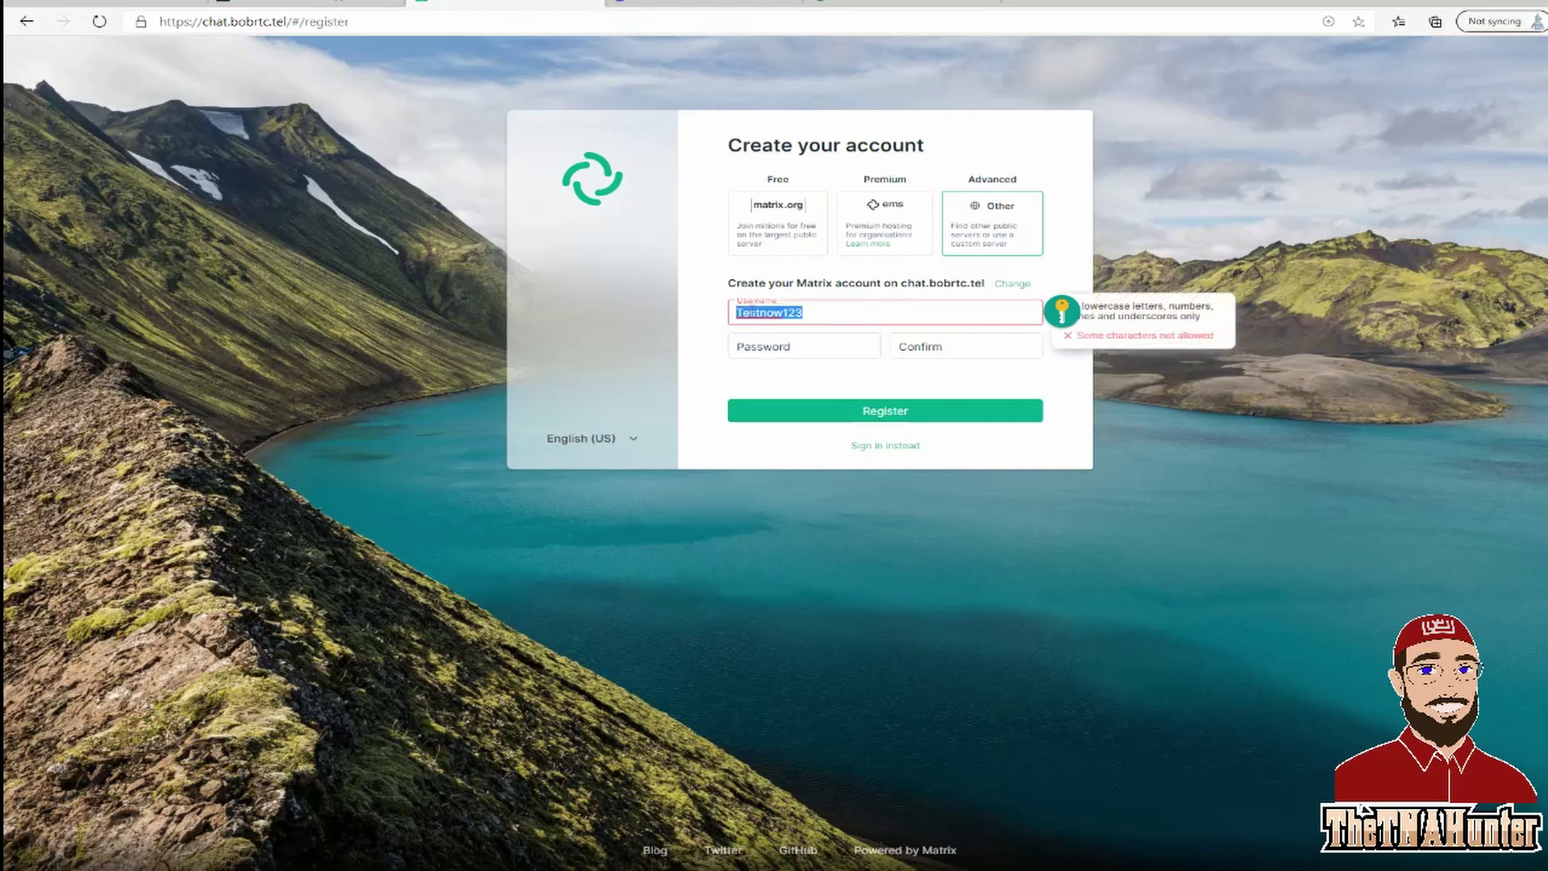
{"action": "right_click", "coordinate": [748, 312]}
{"action": "left_click", "coordinate": [803, 380]}
{"action": "left_click", "coordinate": [770, 345]}
{"action": "right_click", "coordinate": [770, 346]}
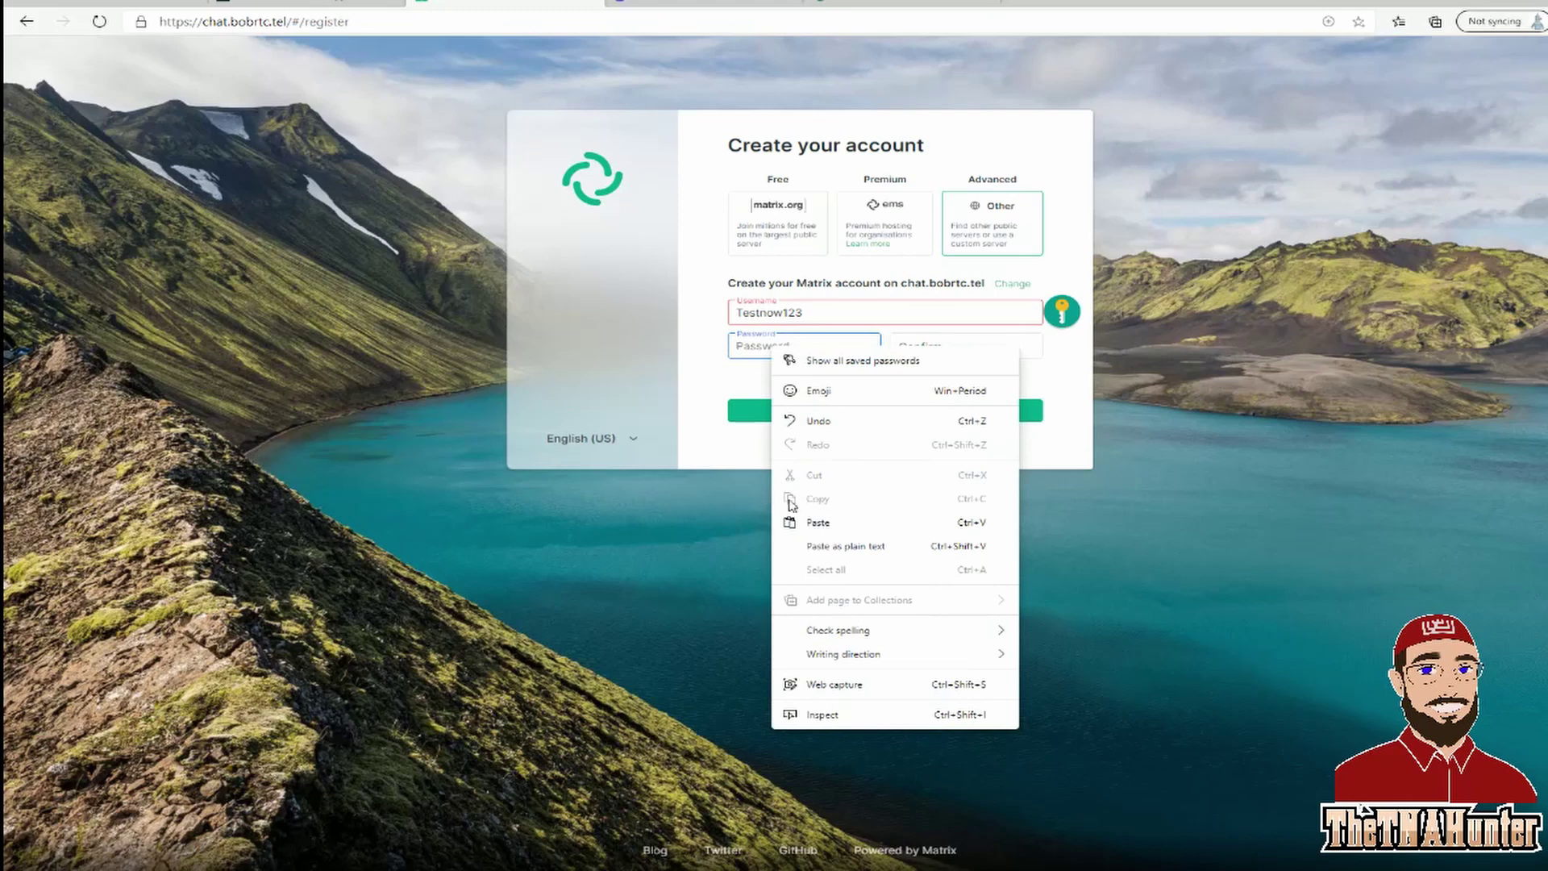
{"action": "left_click", "coordinate": [816, 522]}
{"action": "left_click", "coordinate": [915, 349]}
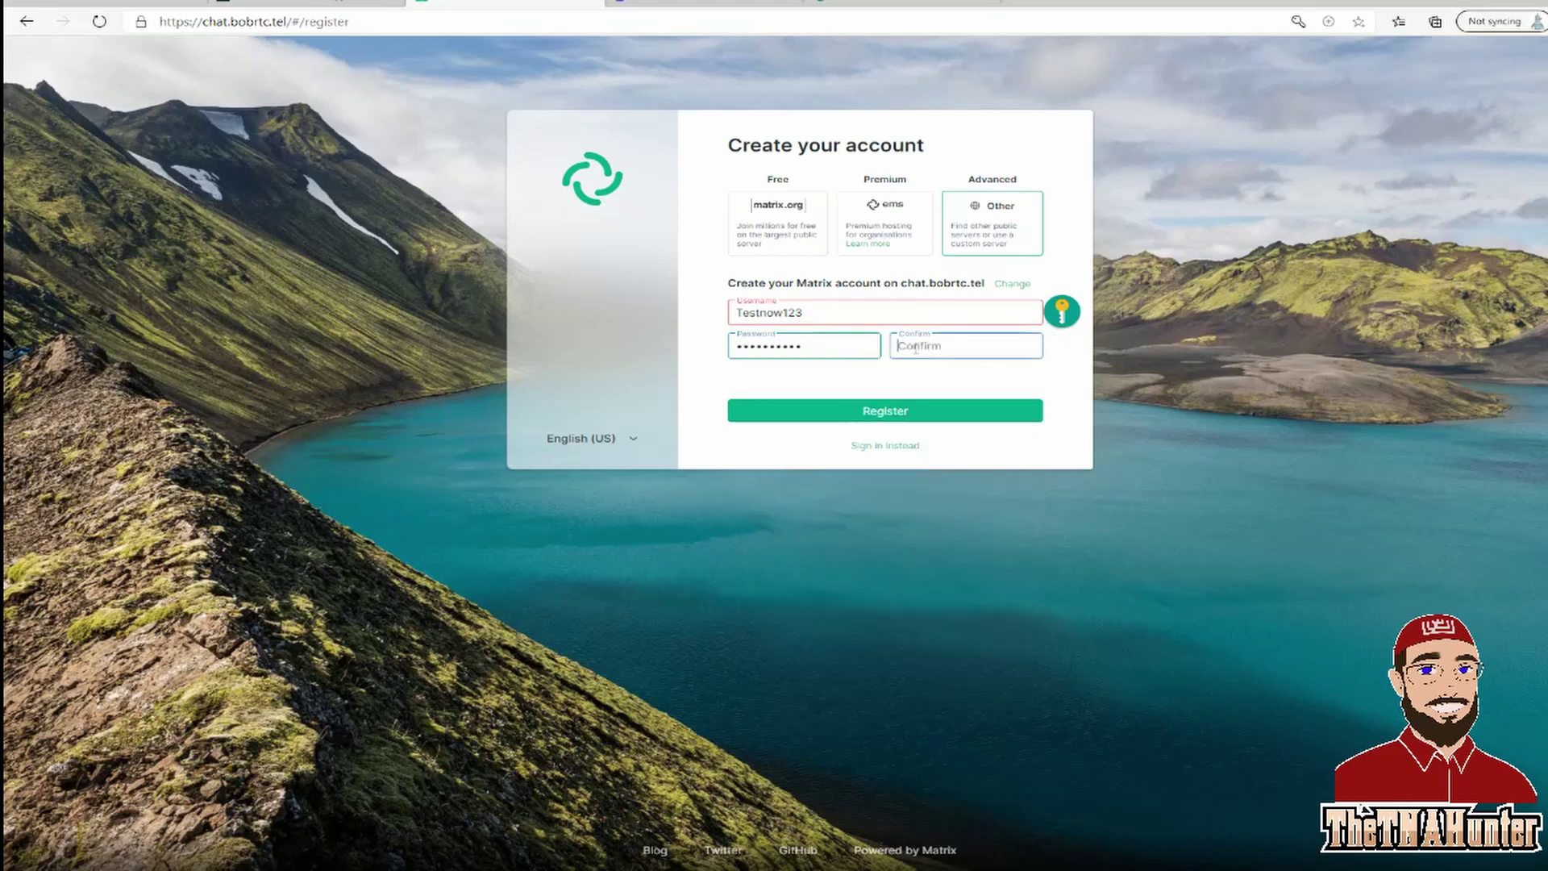
{"action": "right_click", "coordinate": [916, 349]}
{"action": "left_click", "coordinate": [958, 524]}
Append 12 to the username, making it Testnow12312, and attempt registration.
{"action": "left_click", "coordinate": [828, 316]}
{"action": "type", "text": "12"}
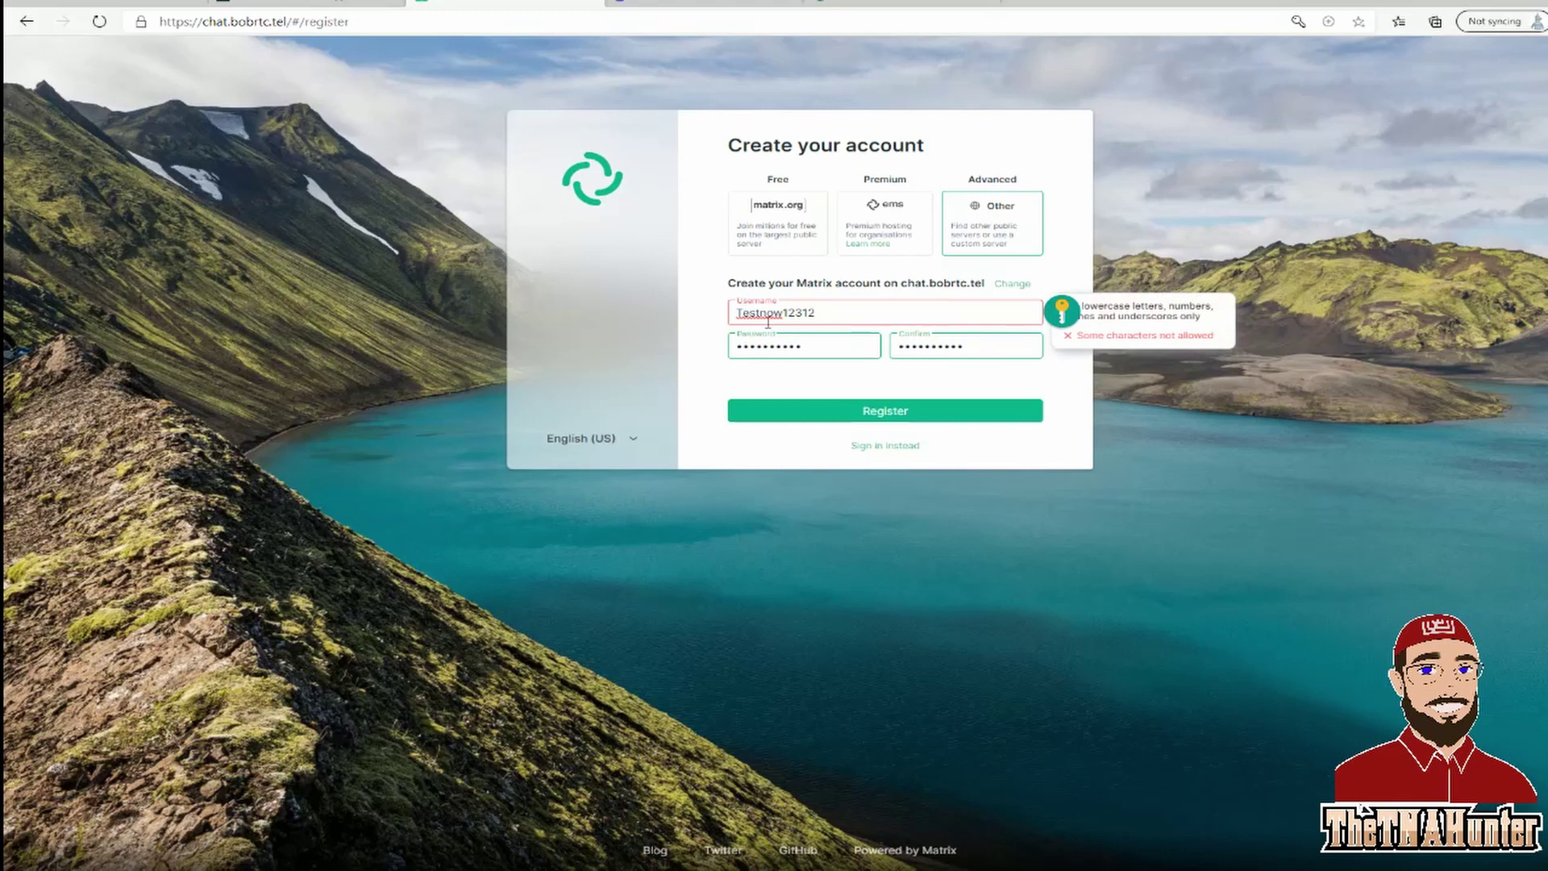
{"action": "left_click", "coordinate": [800, 381]}
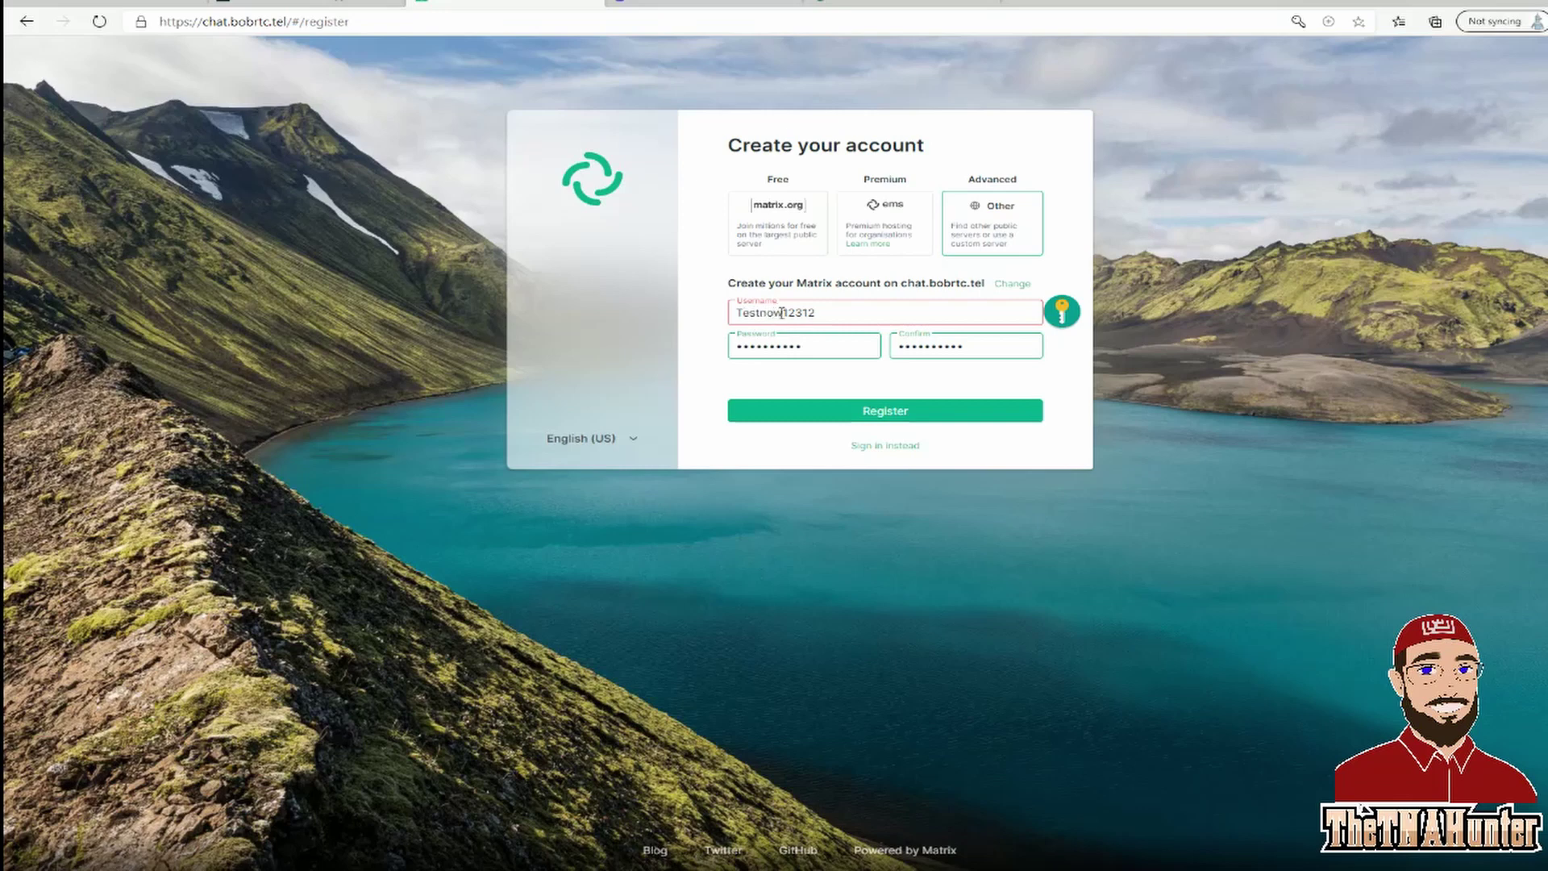
{"action": "left_click", "coordinate": [831, 410]}
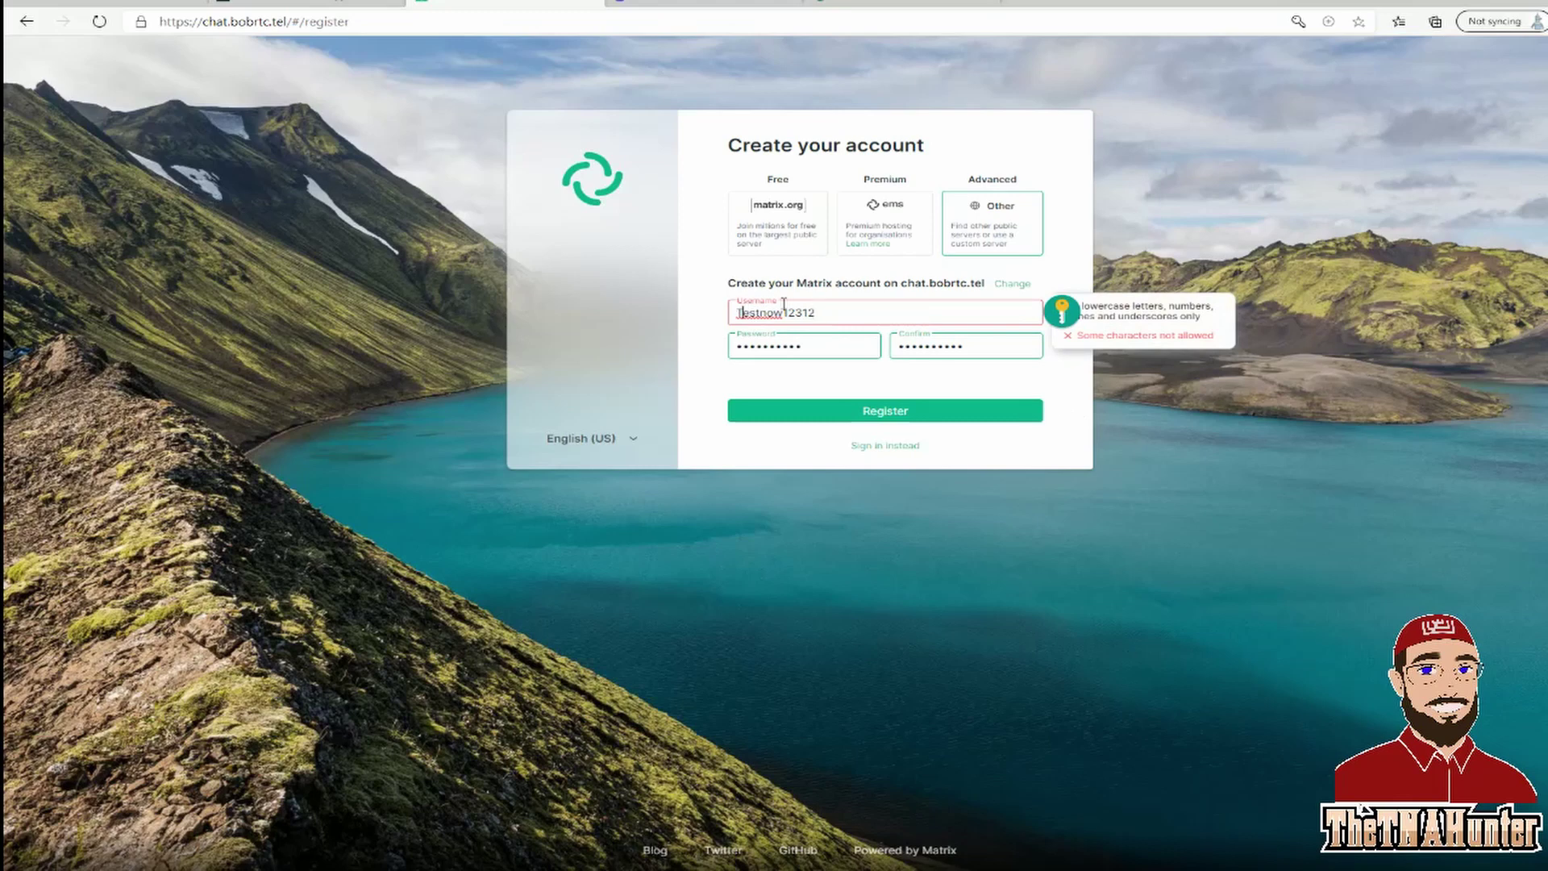
Change the username to lowercase testnow12312, register, and save the login in Edge.
{"action": "key", "text": "BackSpace"}
{"action": "type", "text": "t"}
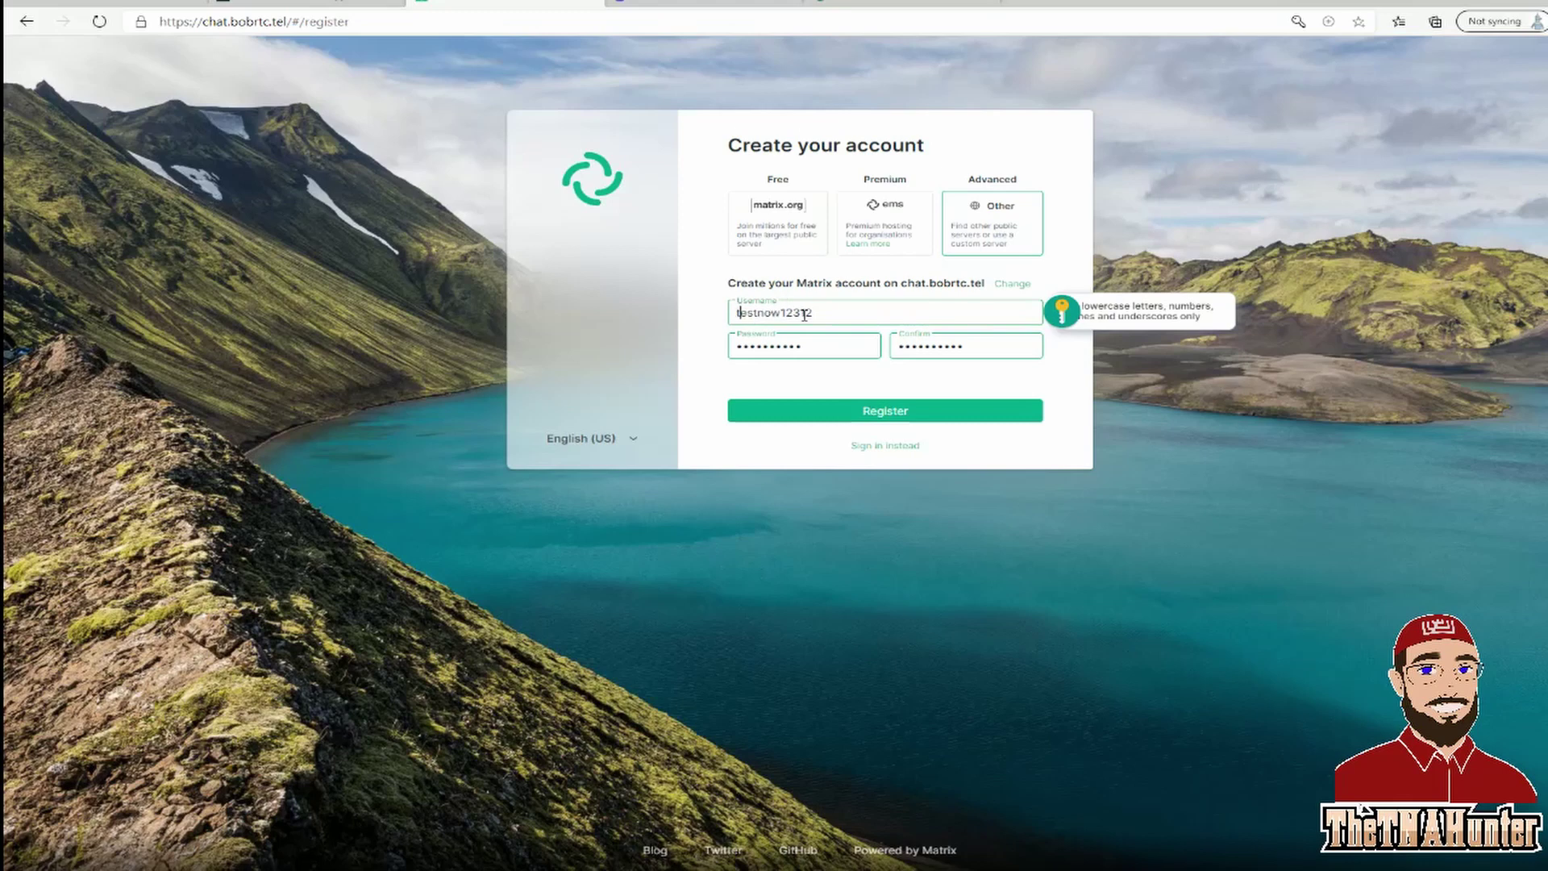
{"action": "left_click", "coordinate": [808, 412]}
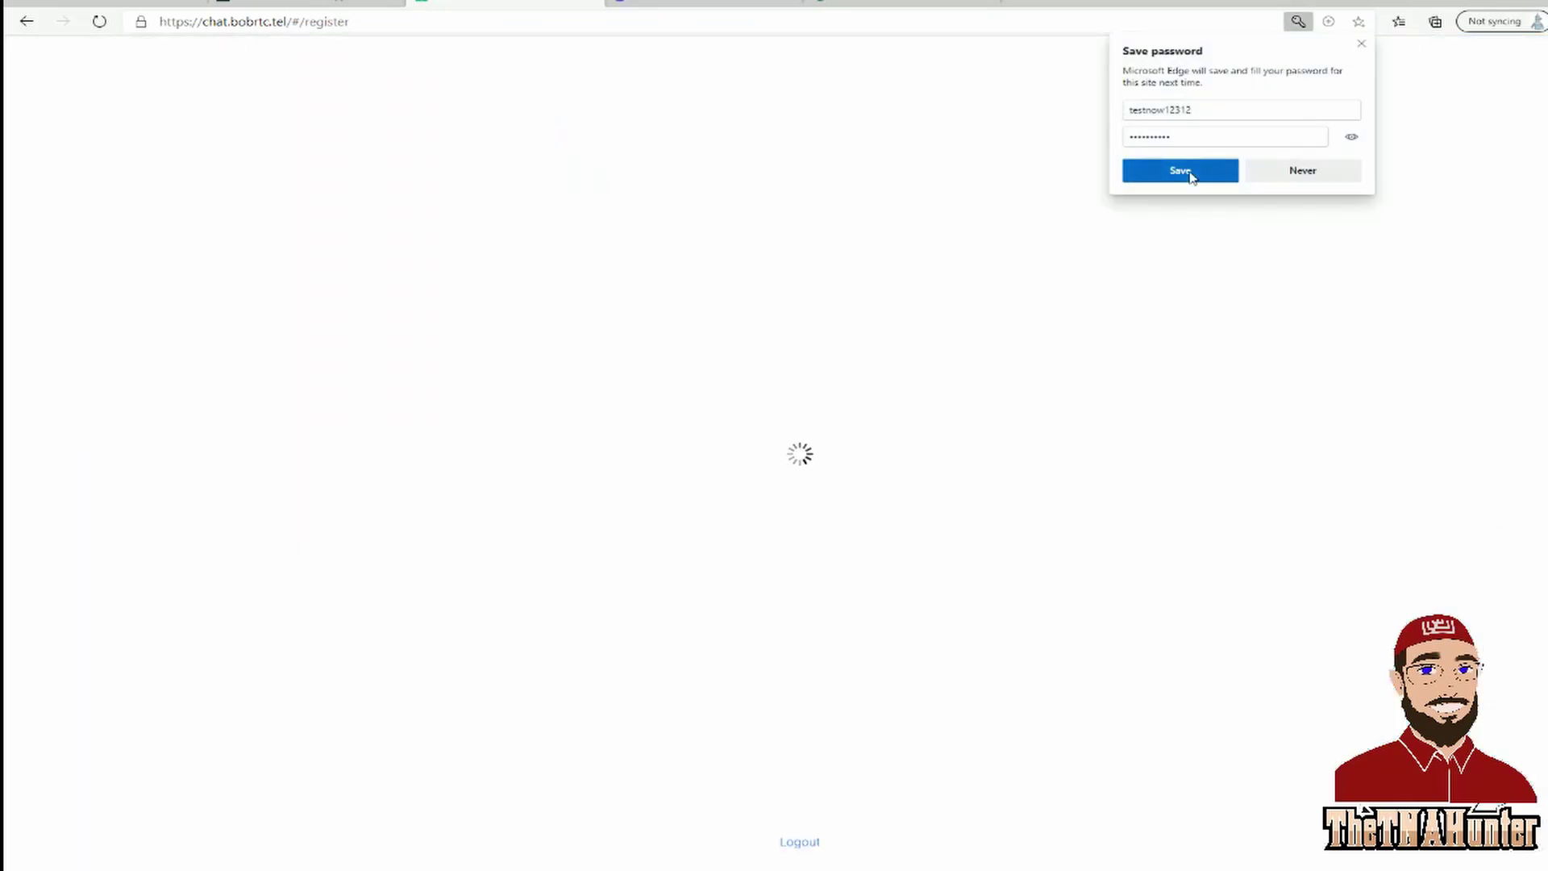
{"action": "left_click", "coordinate": [1183, 171]}
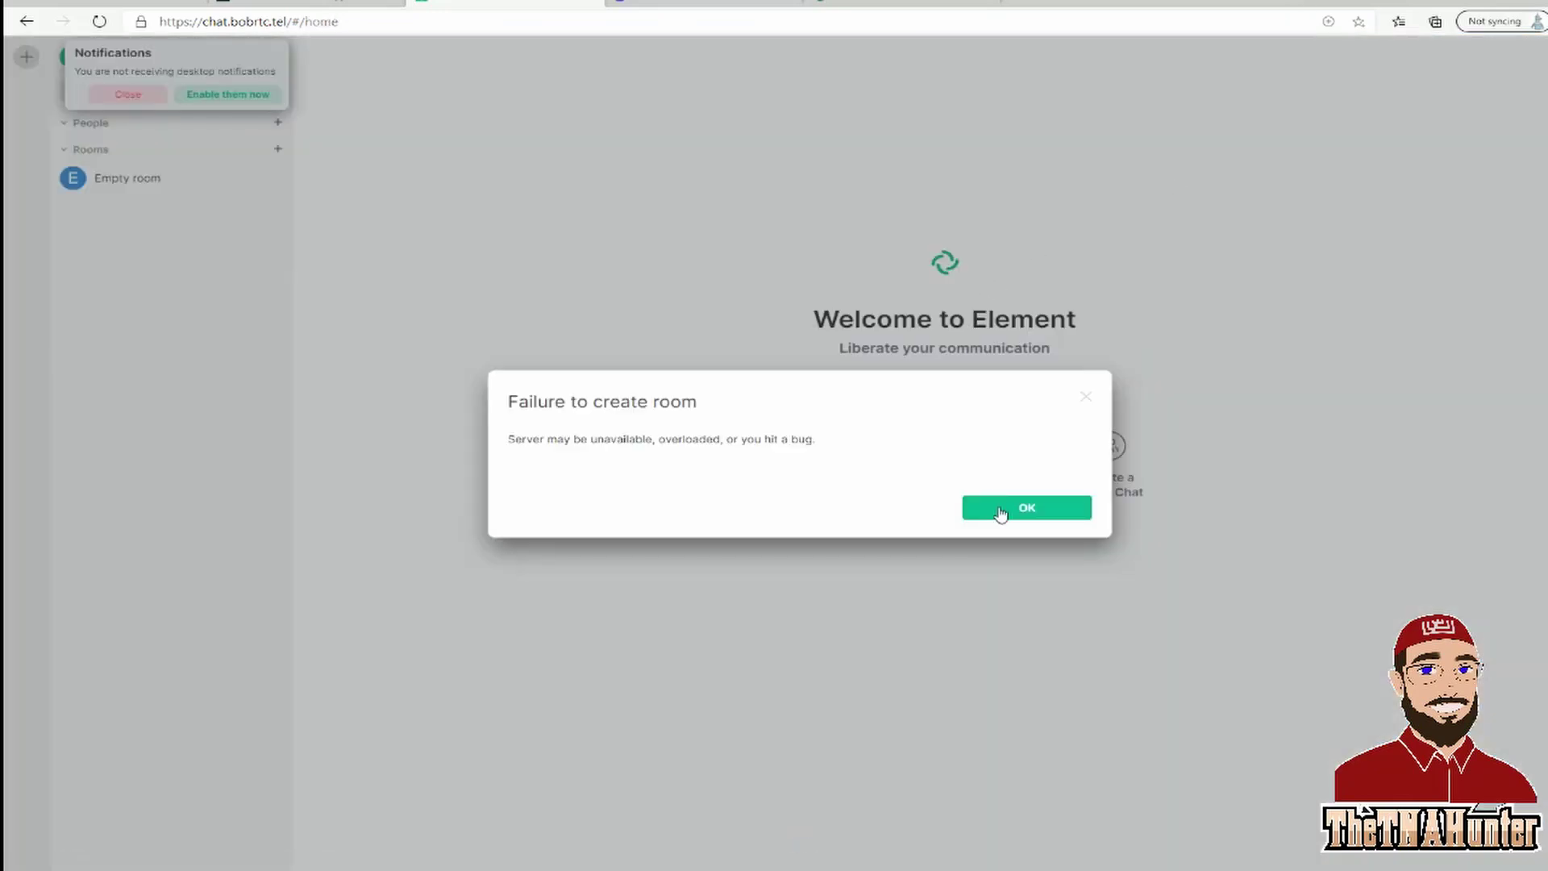
Close the room-creation error and notifications prompt, then trim the address to bobrtc.tel and load it.
{"action": "left_click", "coordinate": [997, 512]}
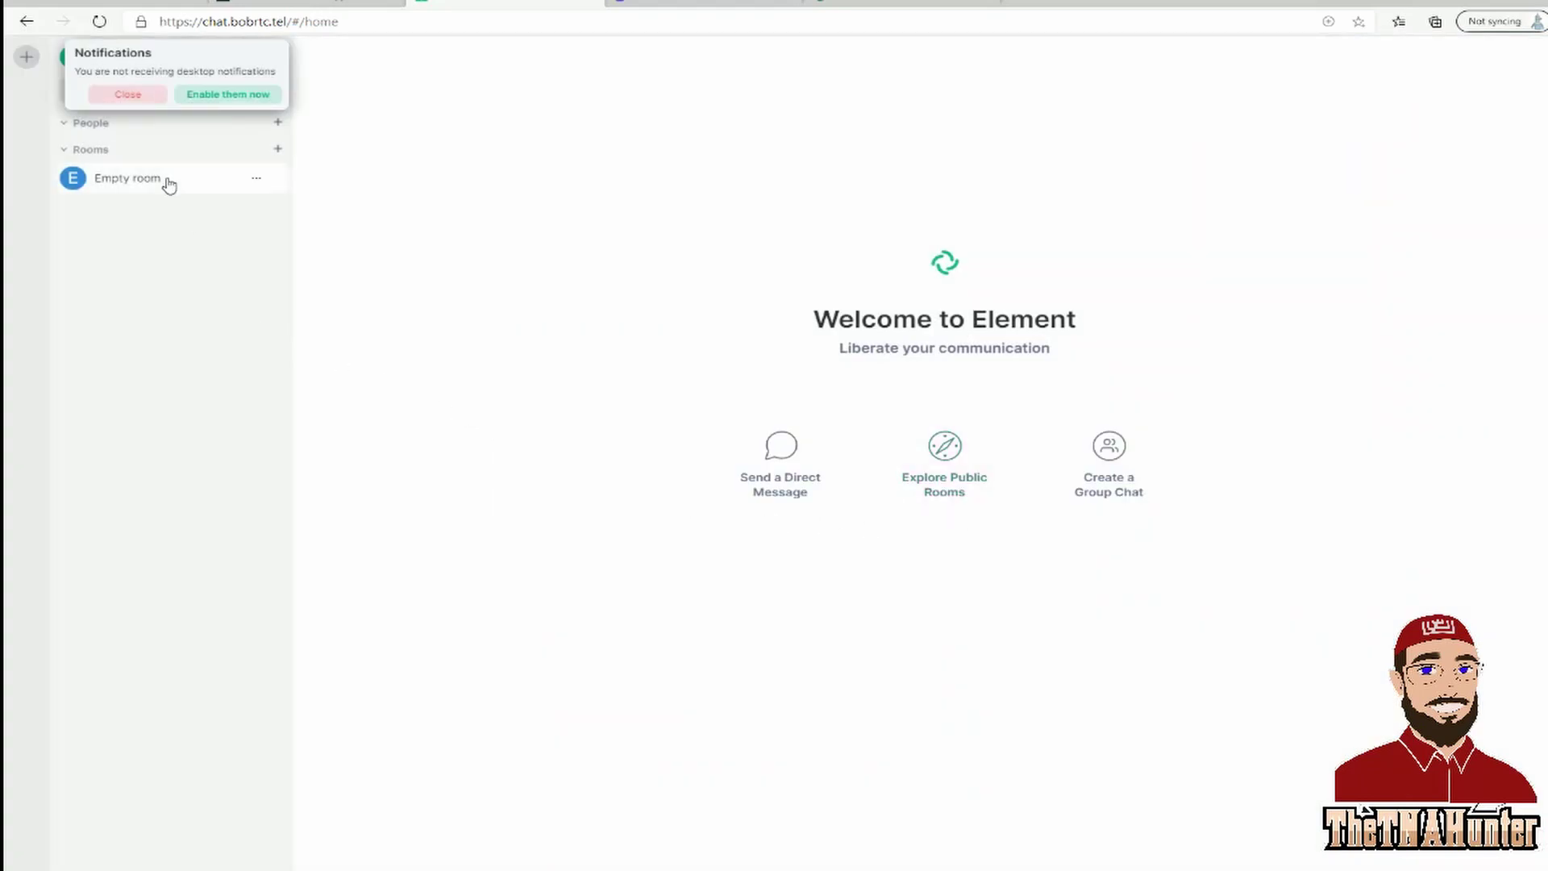
{"action": "left_click", "coordinate": [126, 99]}
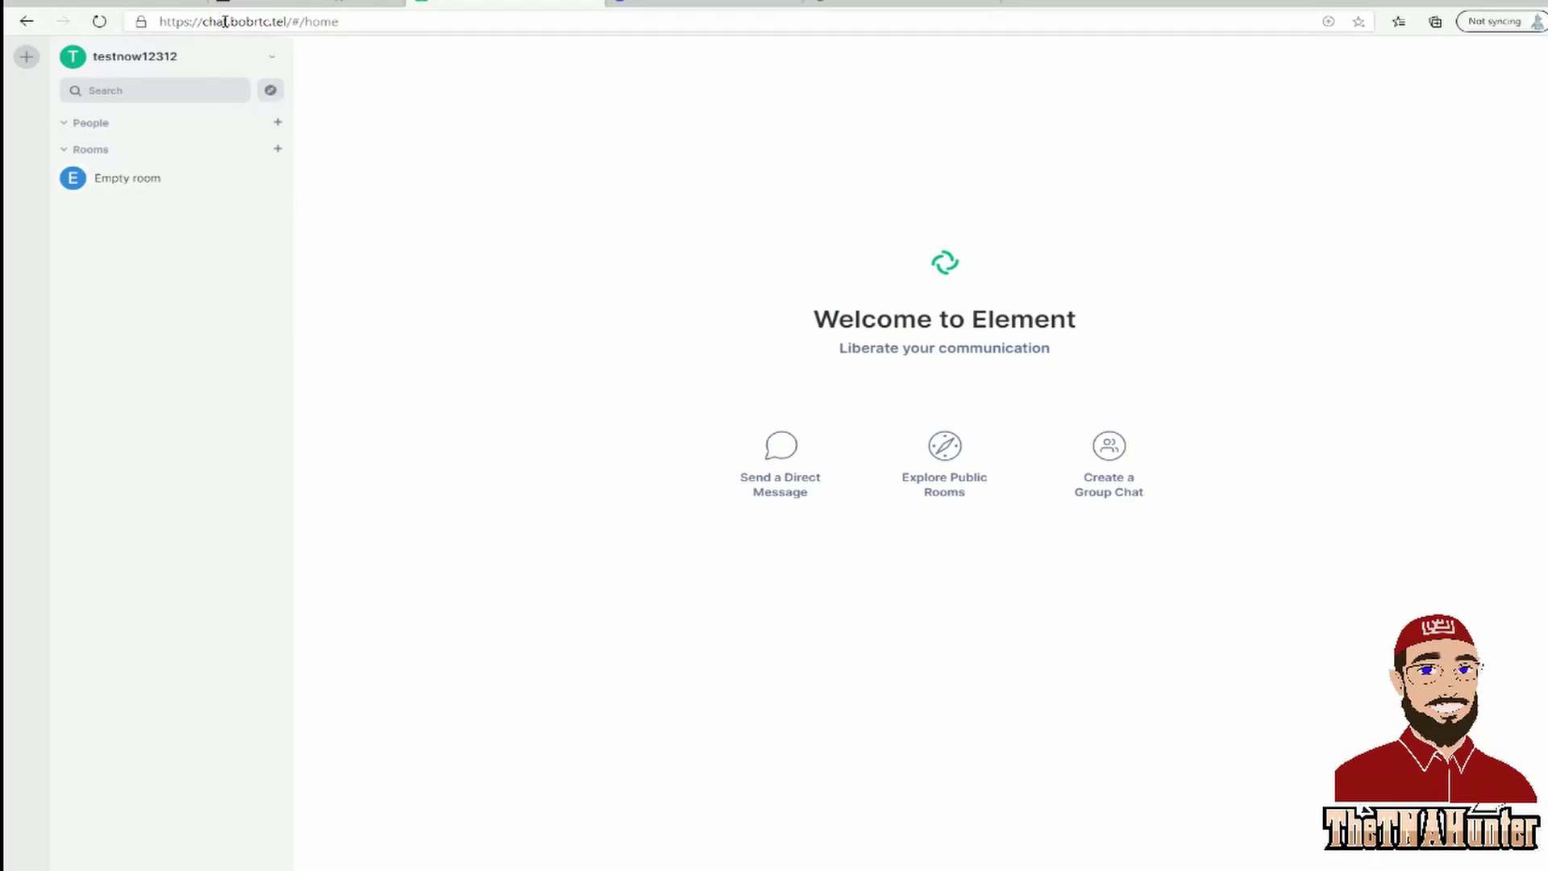
{"action": "left_click_drag", "start_coordinate": [231, 22], "coordinate": [97, 22]}
{"action": "key", "text": "BackSpace"}
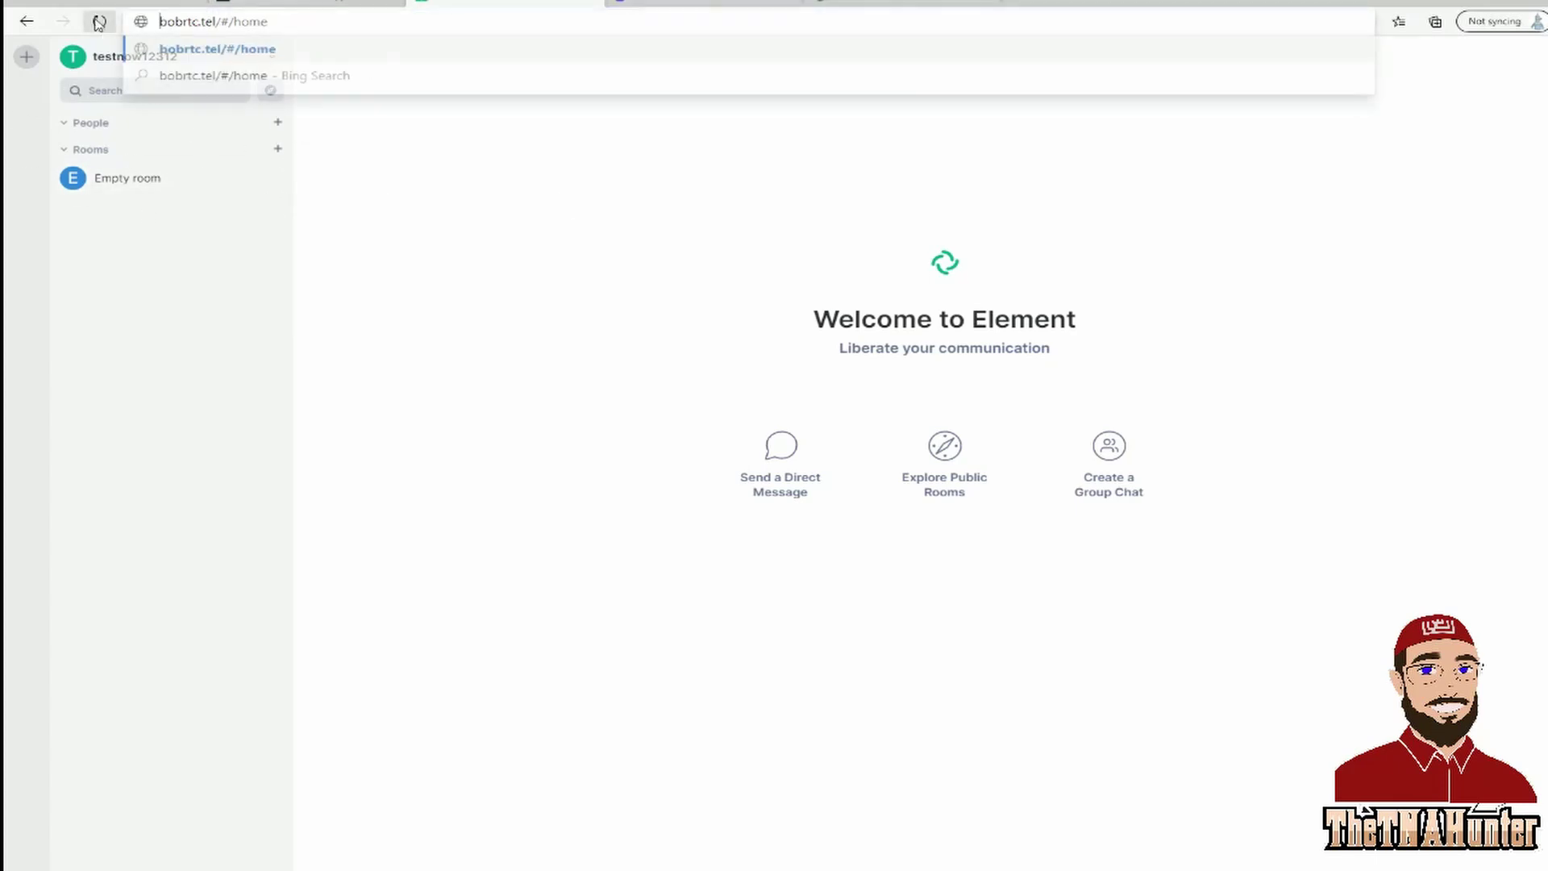
{"action": "key", "text": "BackSpace"}
{"action": "key", "text": "BackSpace"}
{"action": "key", "text": "BackSpace"}
{"action": "key", "text": "BackSpace"}
{"action": "key", "text": "BackSpace"}
{"action": "key", "text": "BackSpace"}
{"action": "key", "text": "BackSpace"}
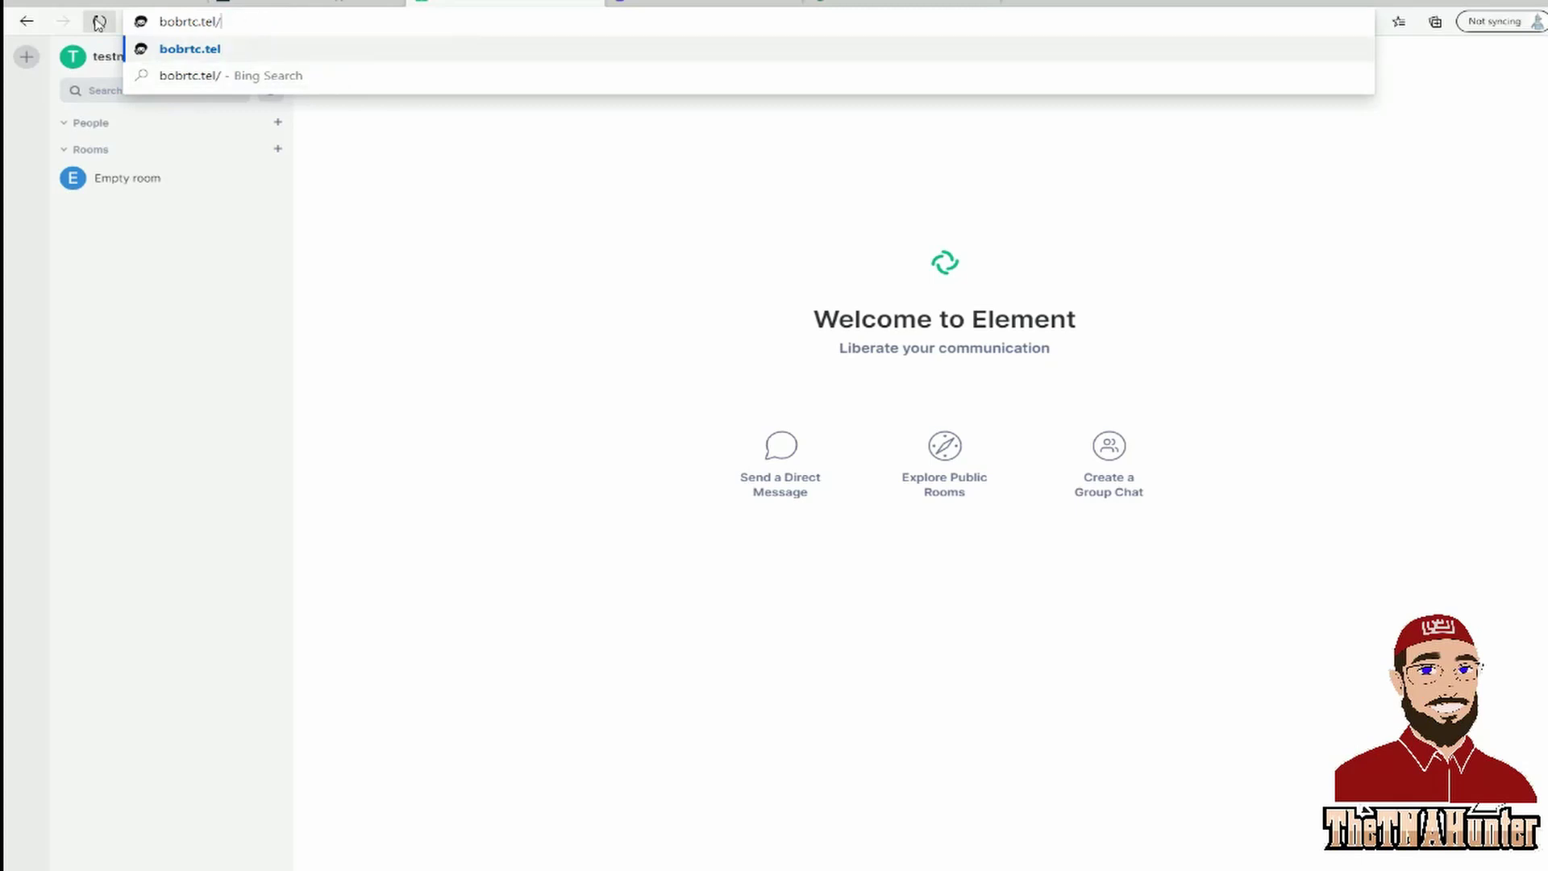
{"action": "key", "text": "Return"}
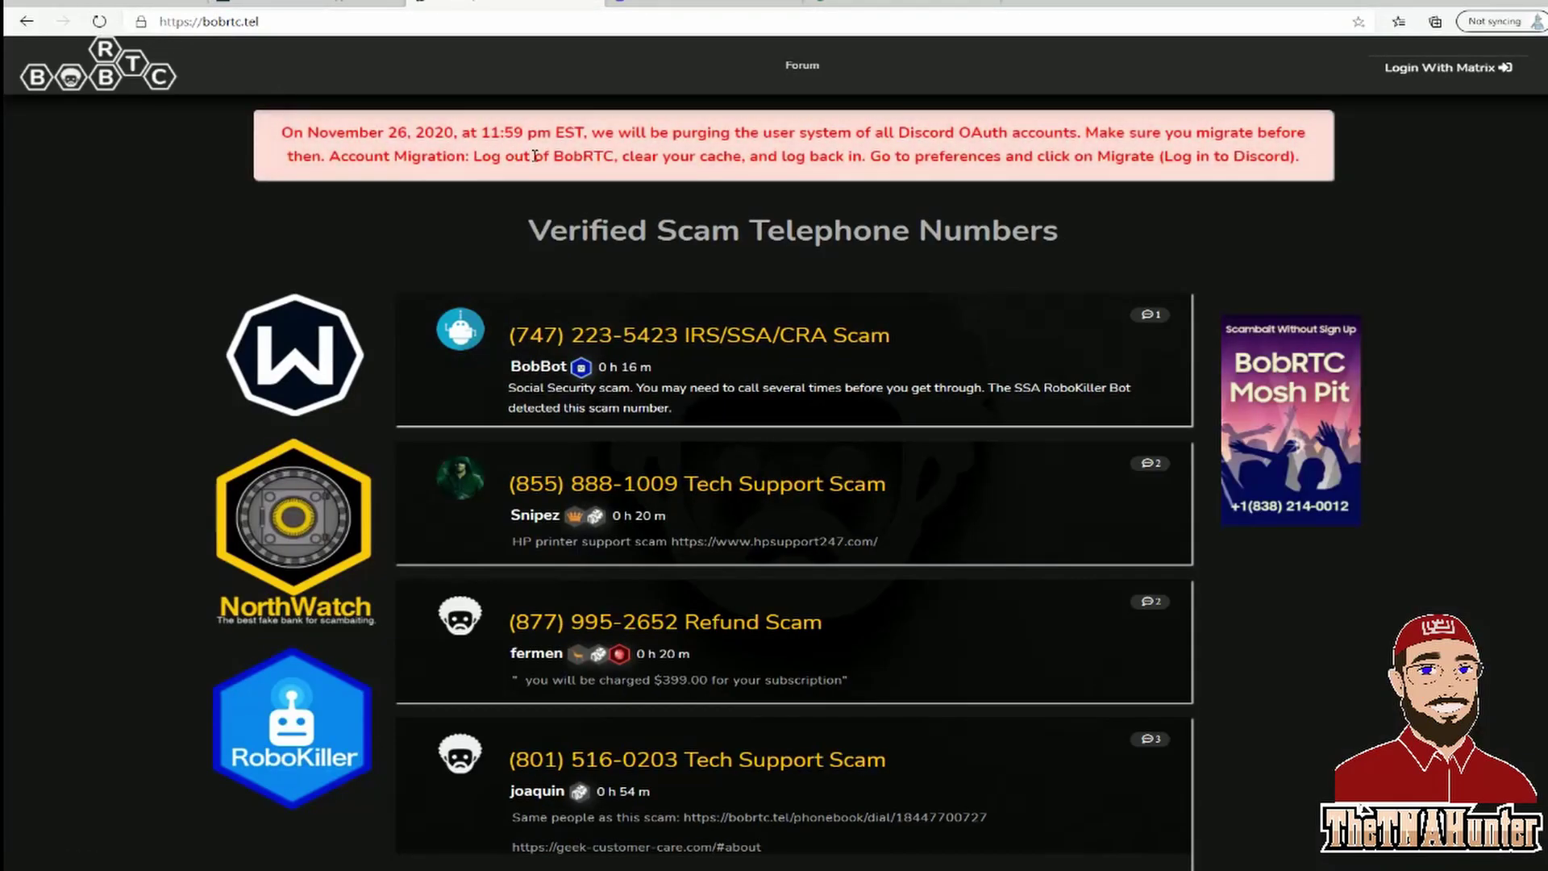
Sign in to BobRTC with Login With Matrix, using the saved Matrix username and password.
{"action": "left_click", "coordinate": [1419, 68]}
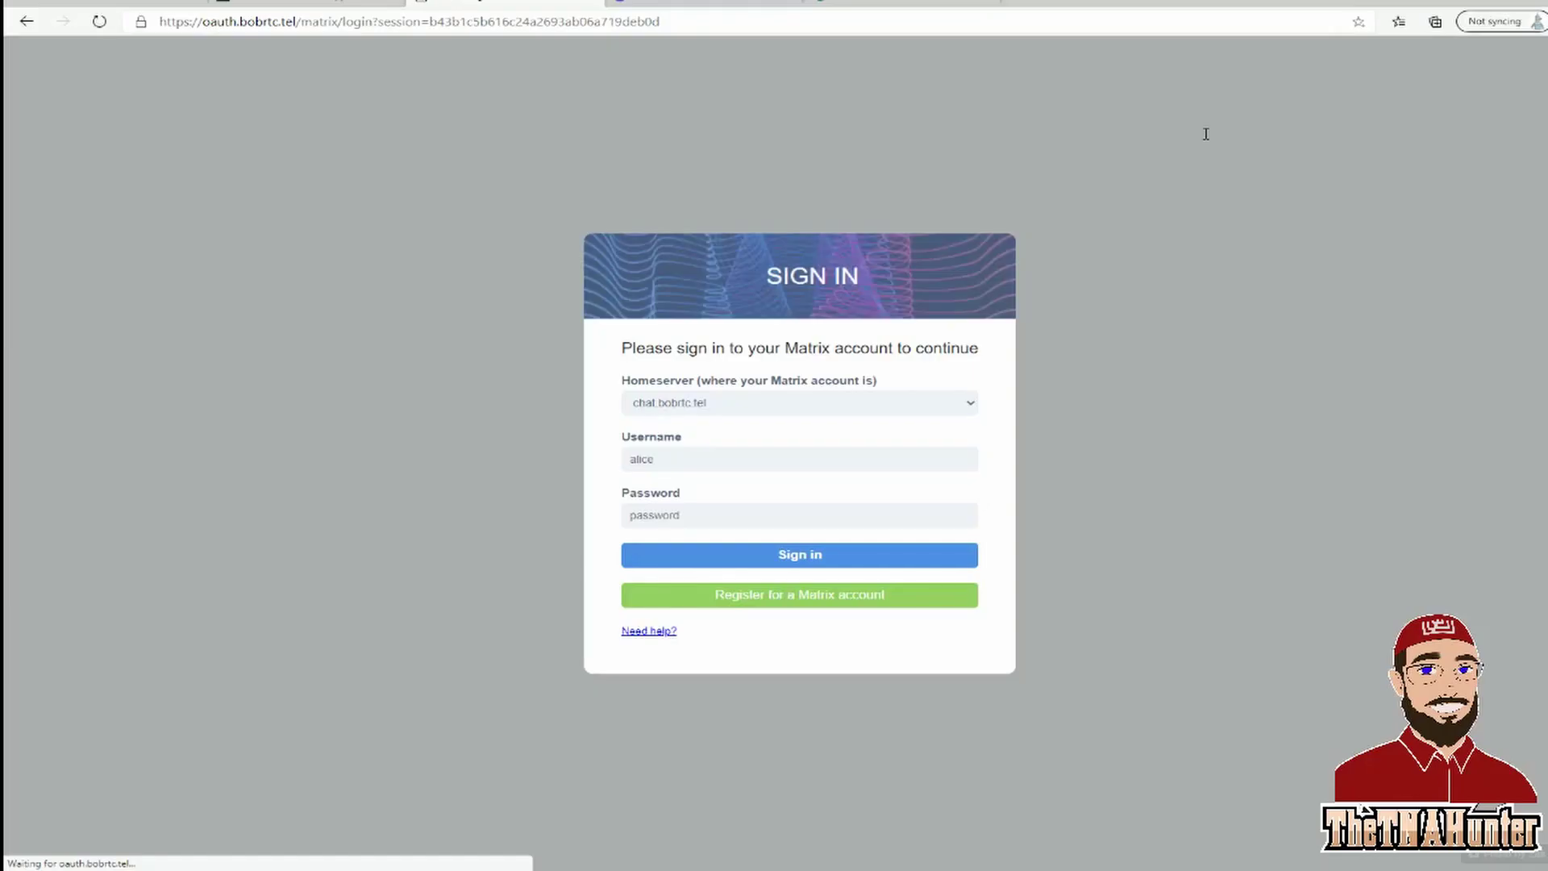
{"action": "left_click", "coordinate": [707, 462]}
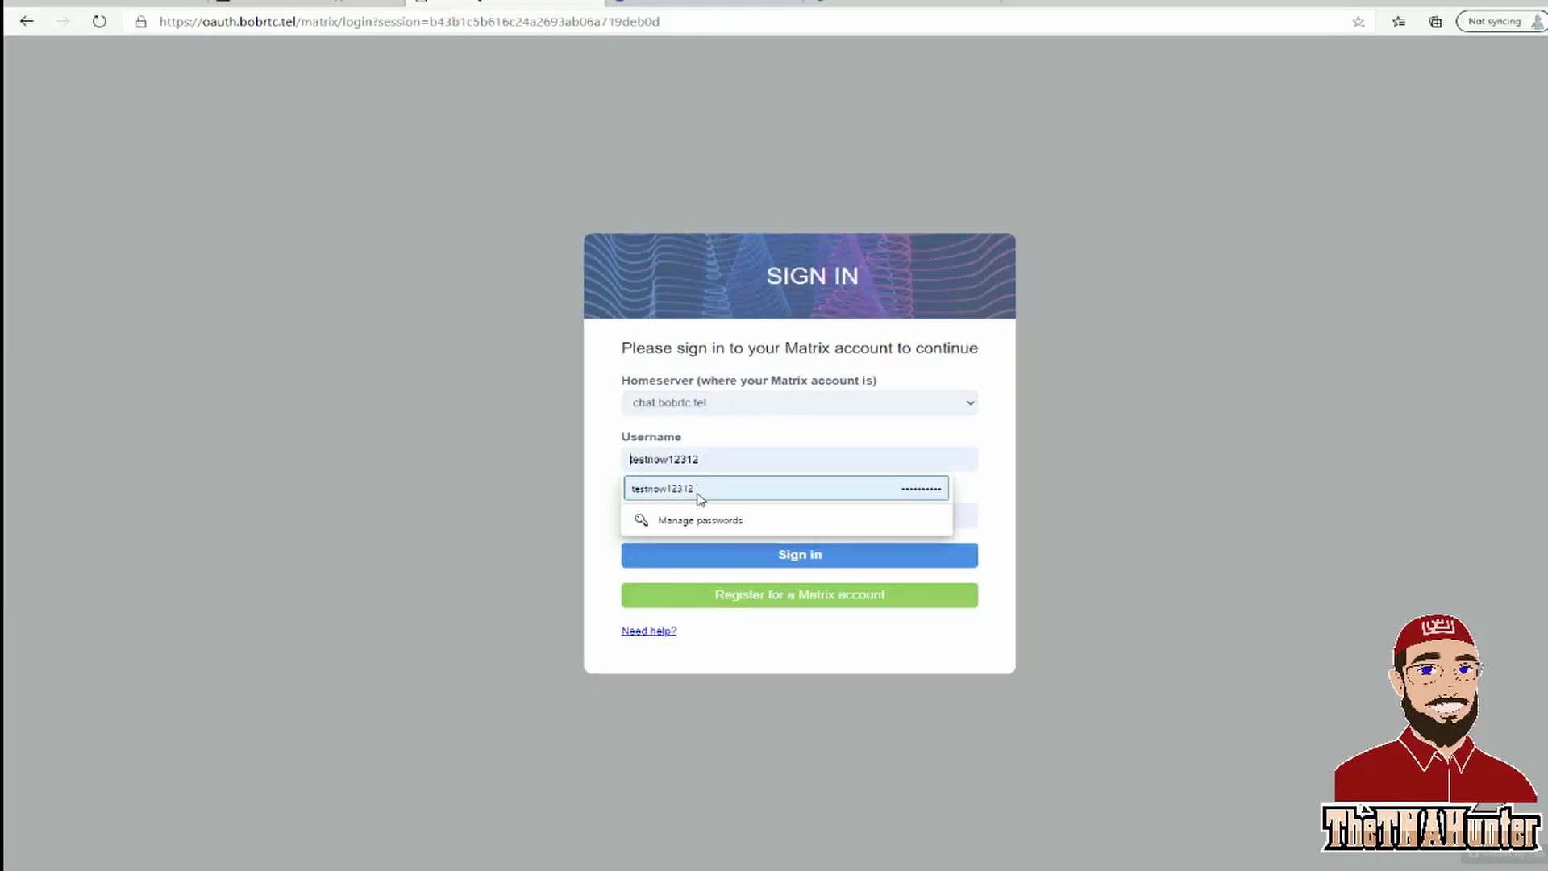
{"action": "left_click", "coordinate": [692, 490]}
{"action": "left_click", "coordinate": [747, 563]}
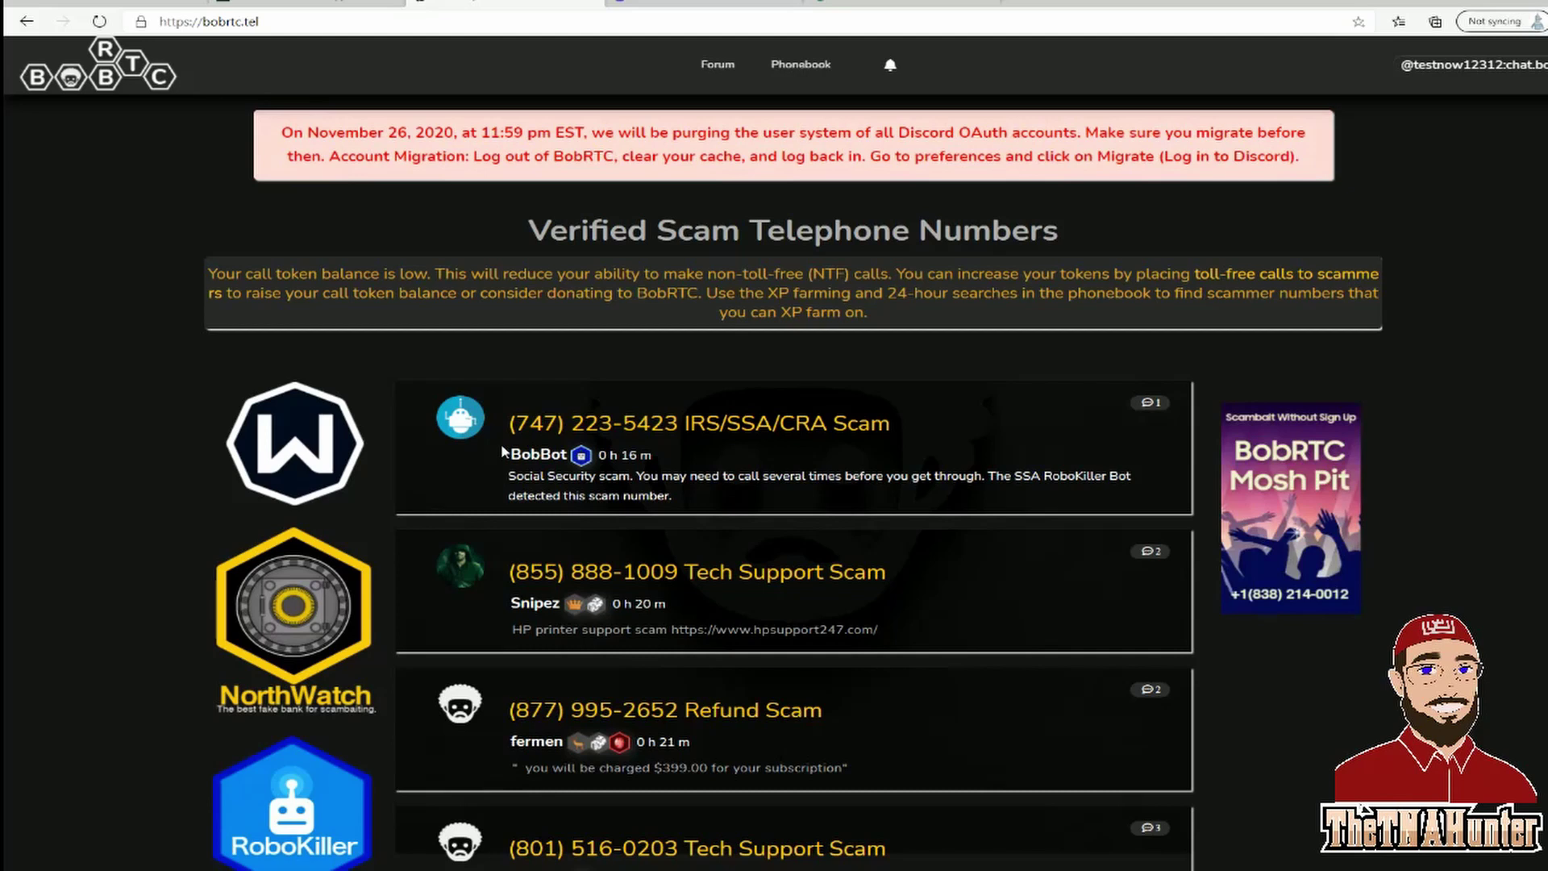
Turn on Enable Recordings under BobRTC Settings on the account Preferences page.
{"action": "left_click", "coordinate": [1429, 68]}
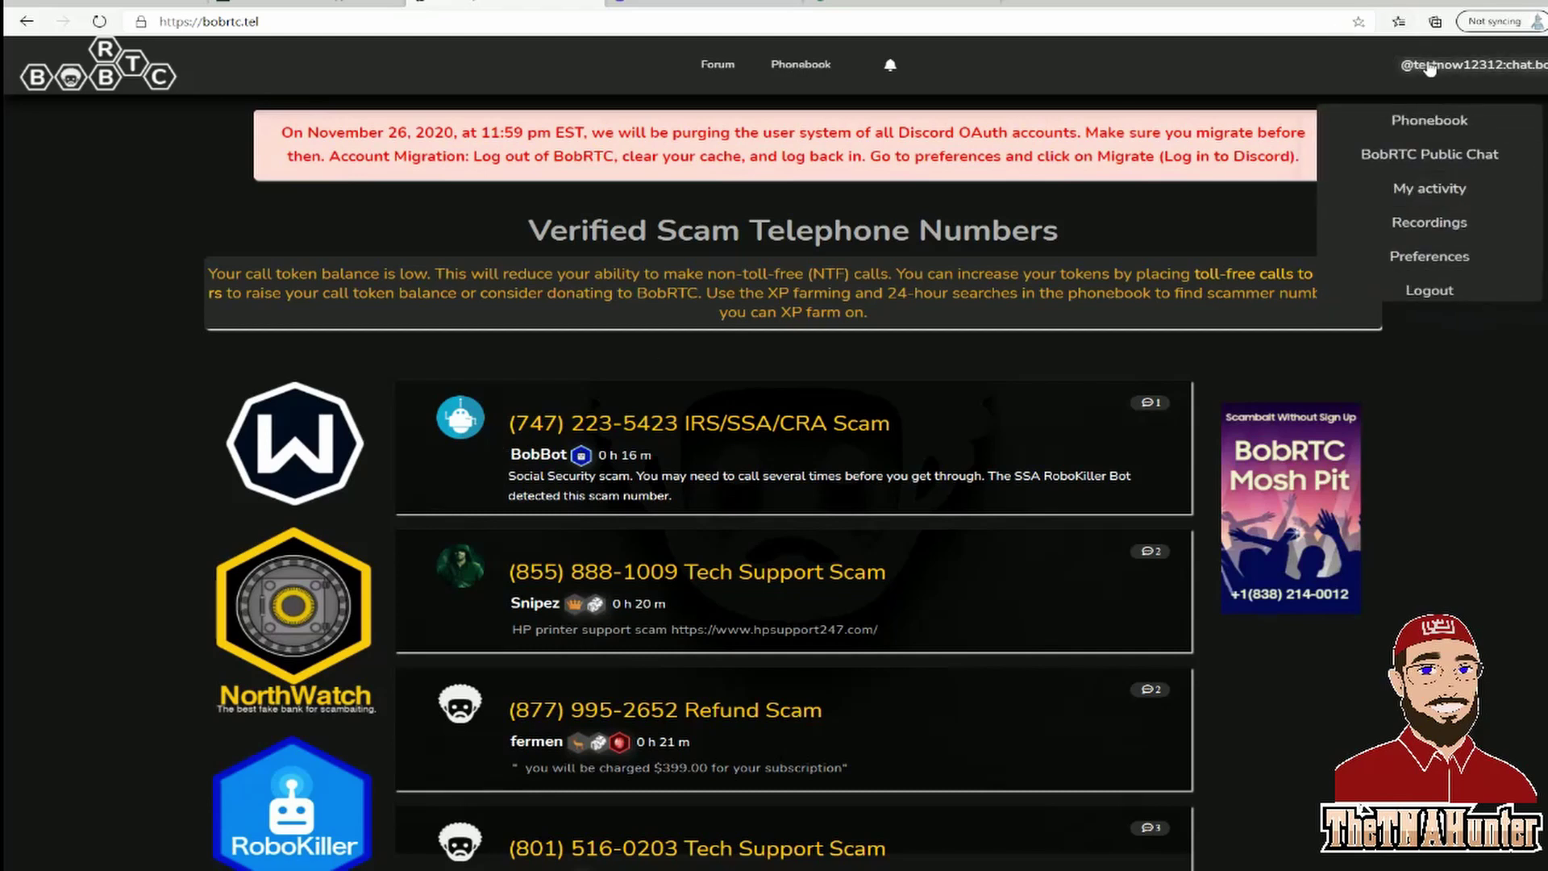
{"action": "left_click", "coordinate": [1399, 254]}
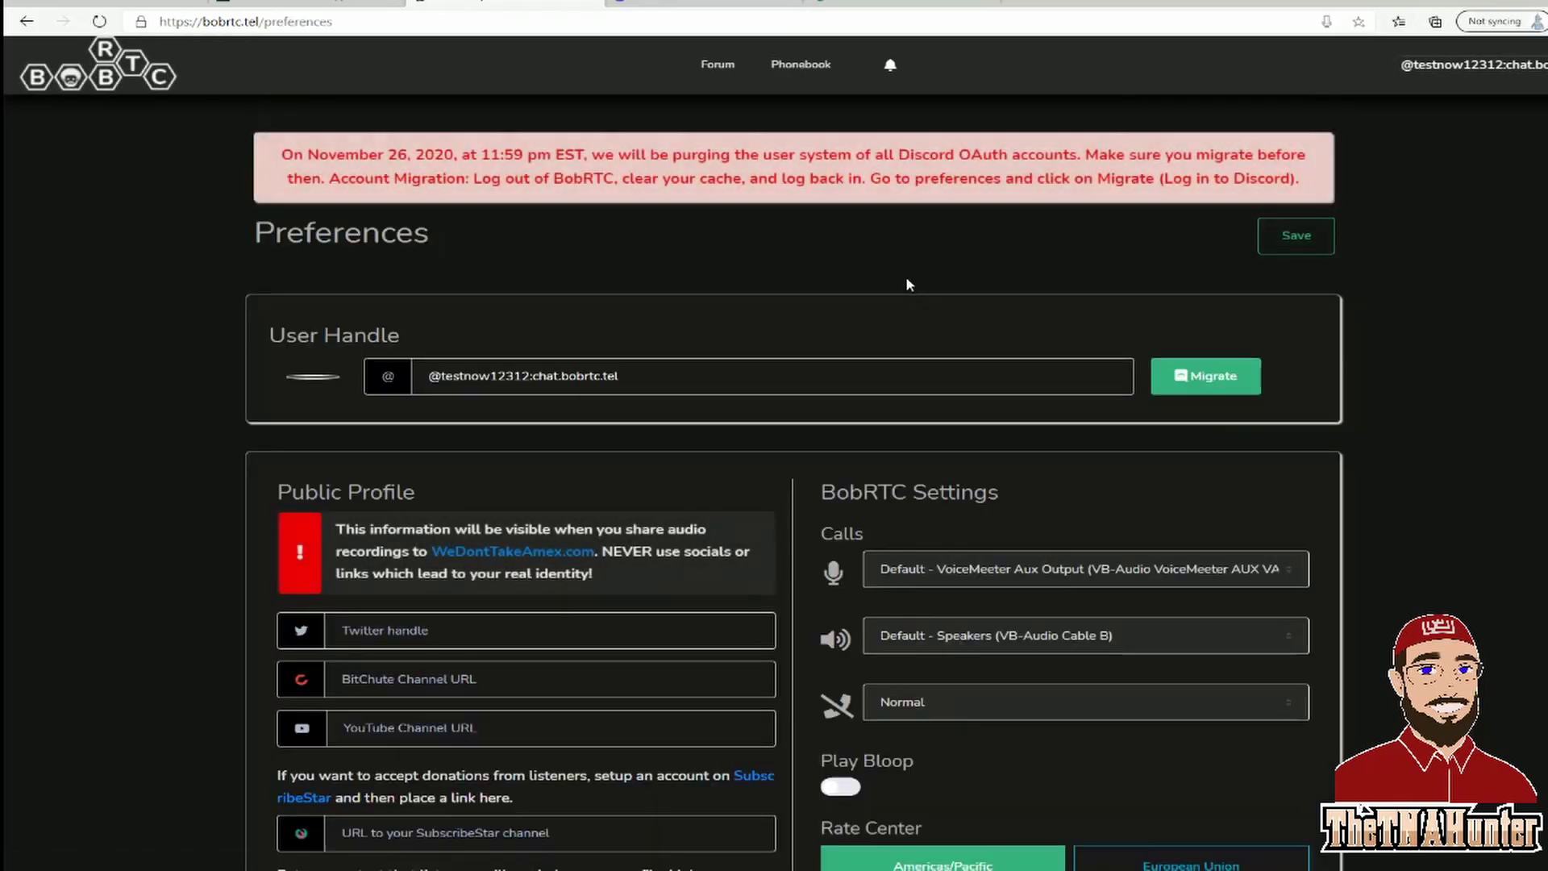
{"action": "scroll", "coordinate": [797, 416], "scroll_direction": "down", "scroll_amount": 3}
{"action": "scroll", "coordinate": [809, 427], "scroll_direction": "down", "scroll_amount": 3}
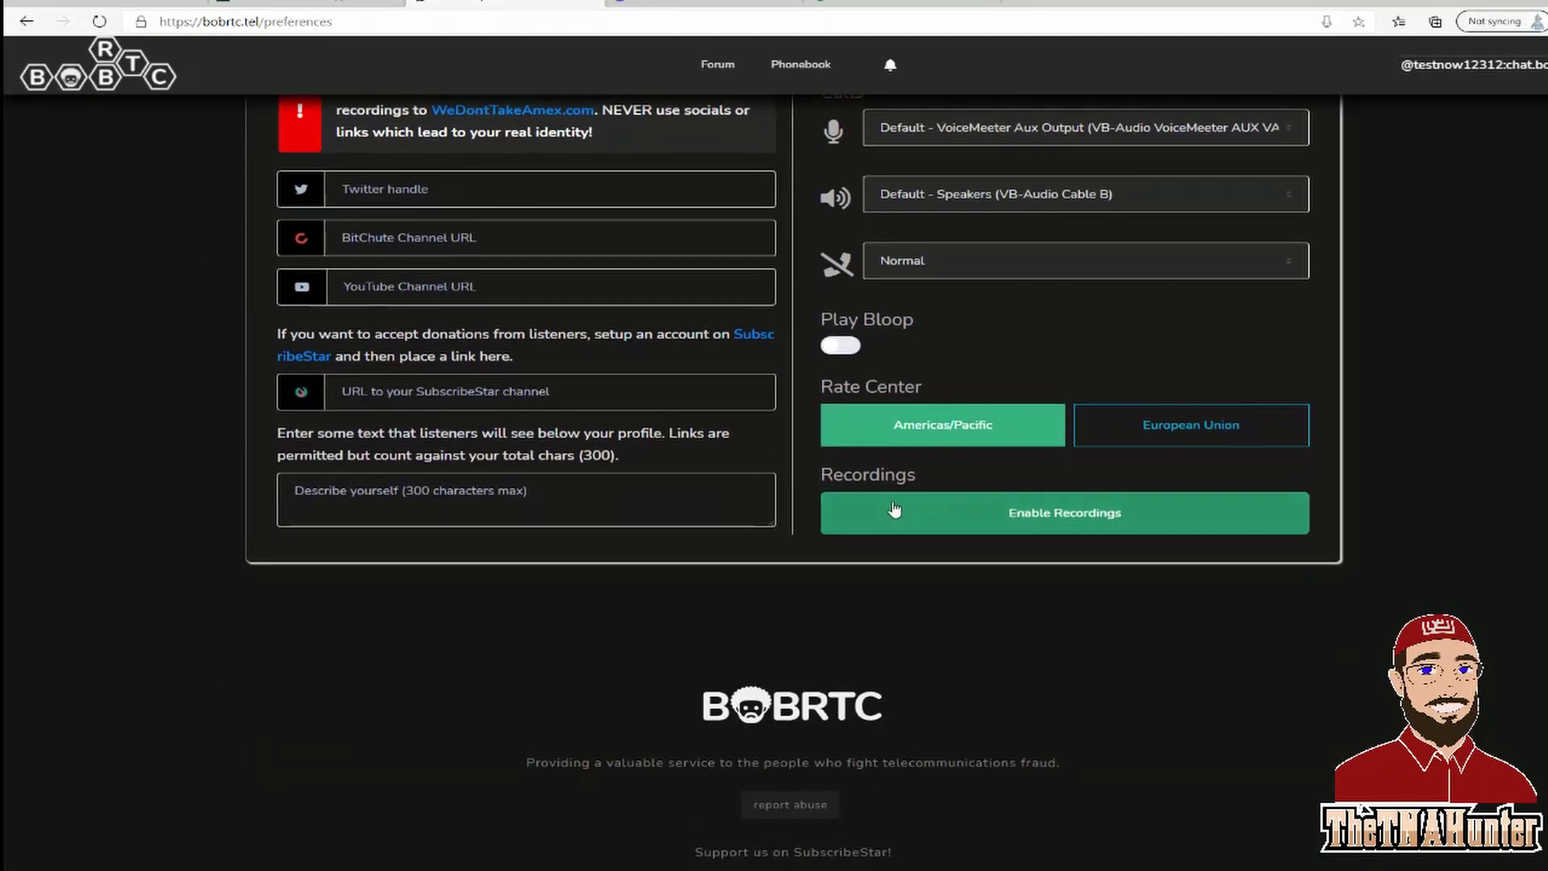
{"action": "left_click", "coordinate": [1044, 524]}
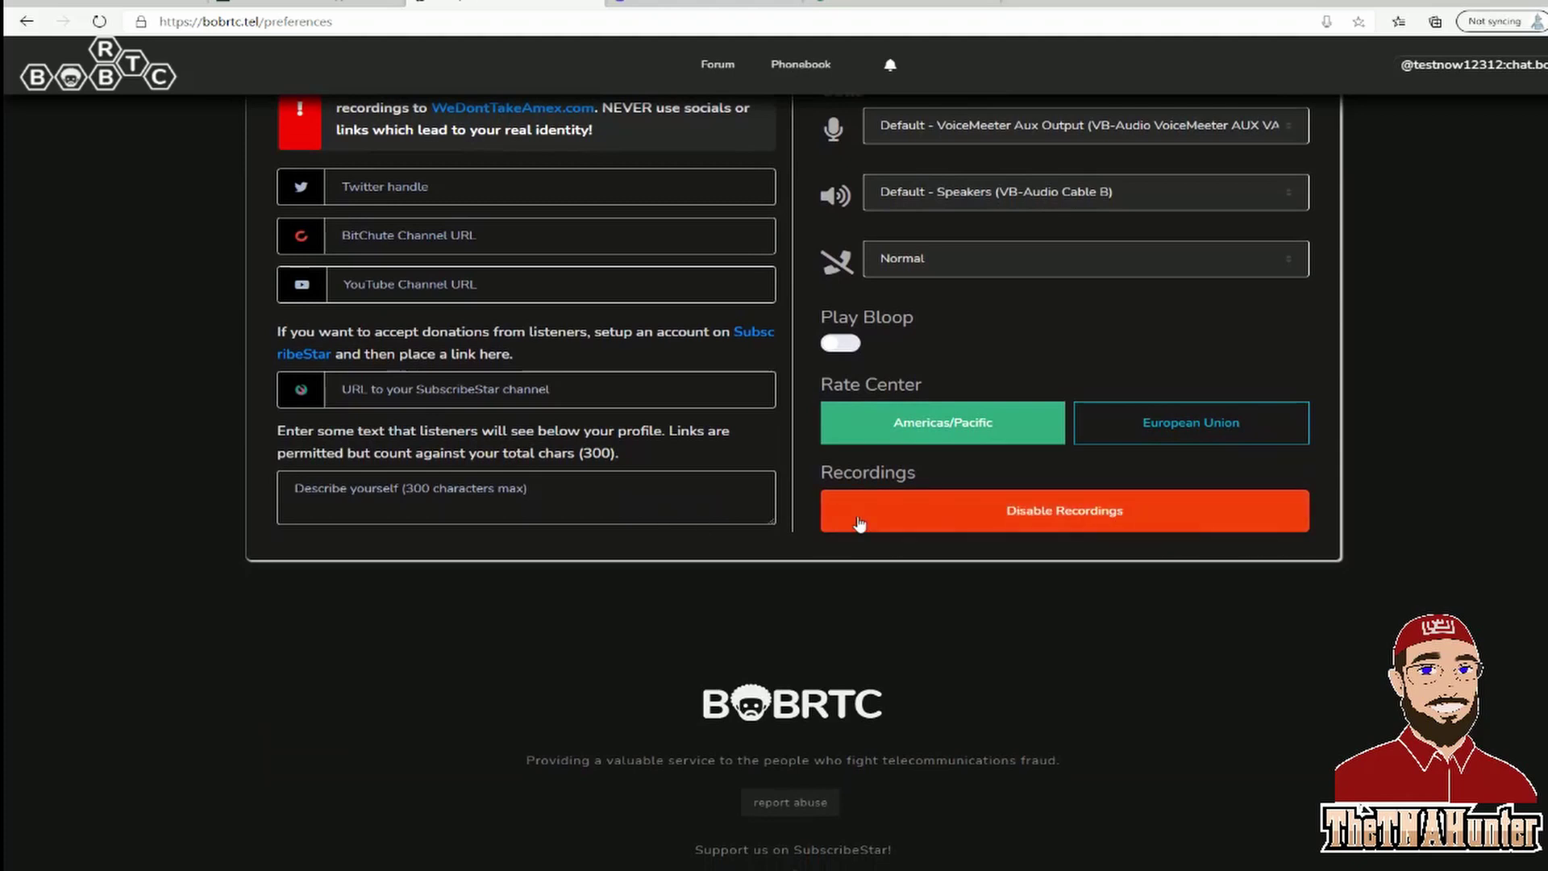
{"action": "scroll", "coordinate": [1295, 627], "scroll_direction": "up", "scroll_amount": 2}
{"action": "scroll", "coordinate": [1298, 633], "scroll_direction": "up", "scroll_amount": 2}
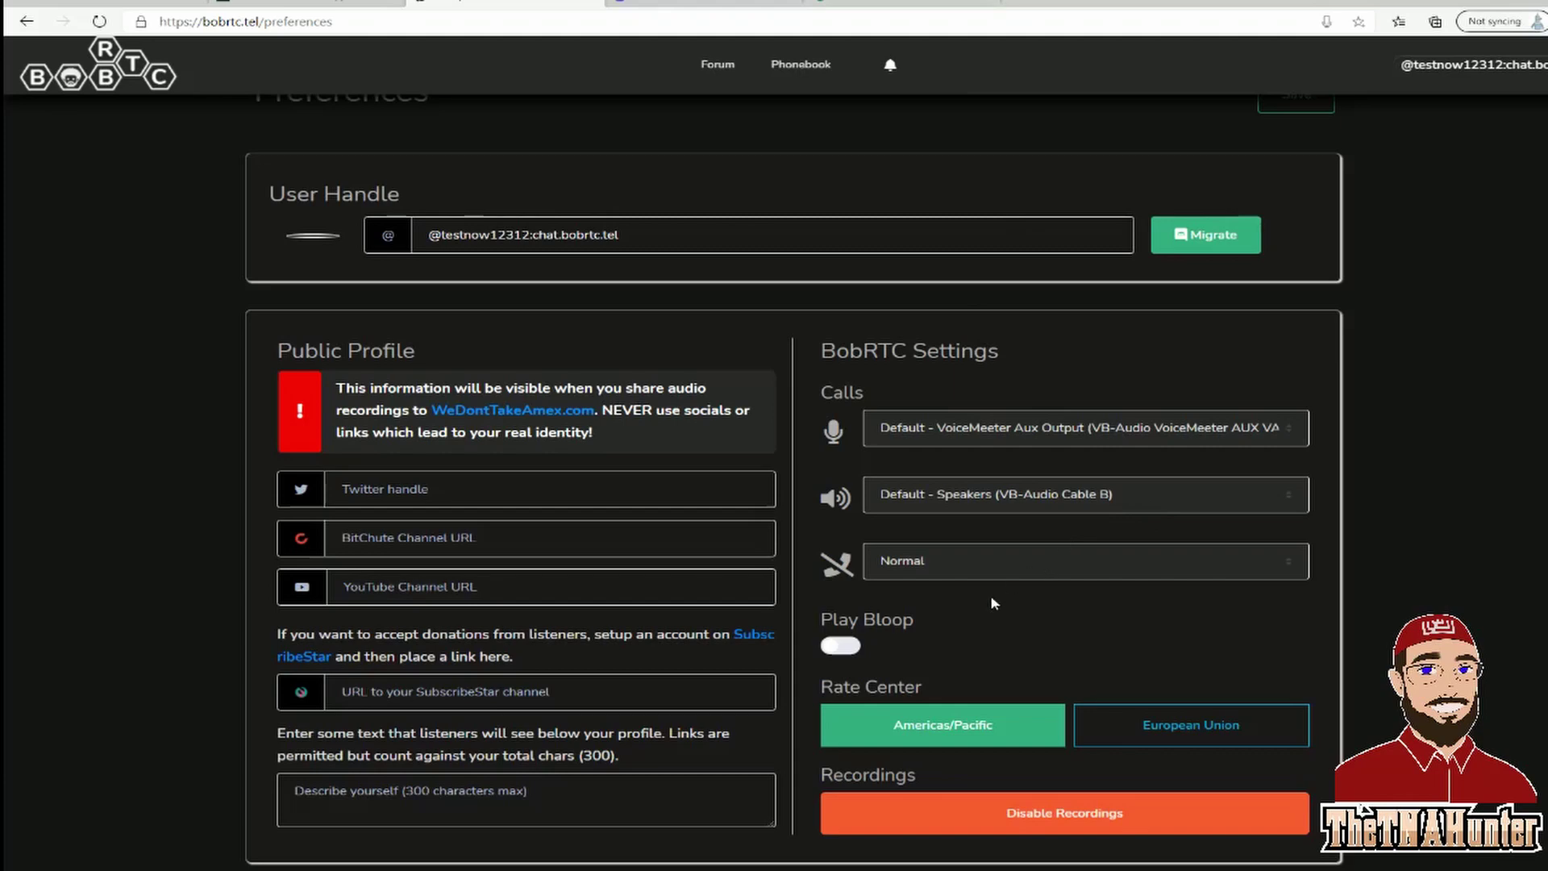
{"action": "scroll", "coordinate": [863, 545], "scroll_direction": "down", "scroll_amount": 2}
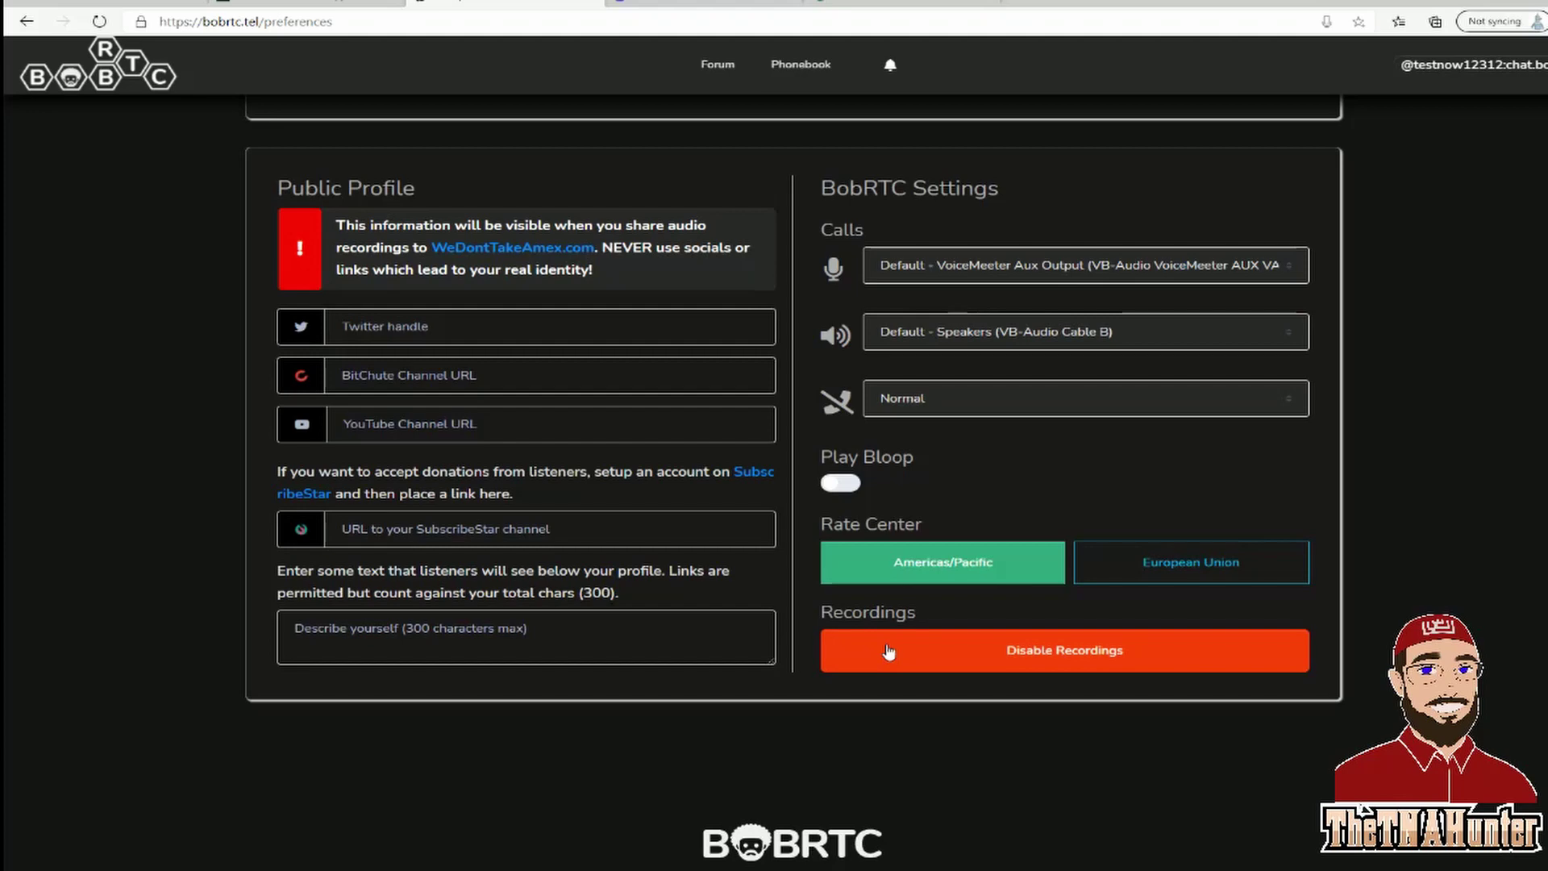
{"action": "scroll", "coordinate": [888, 651], "scroll_direction": "up", "scroll_amount": 4}
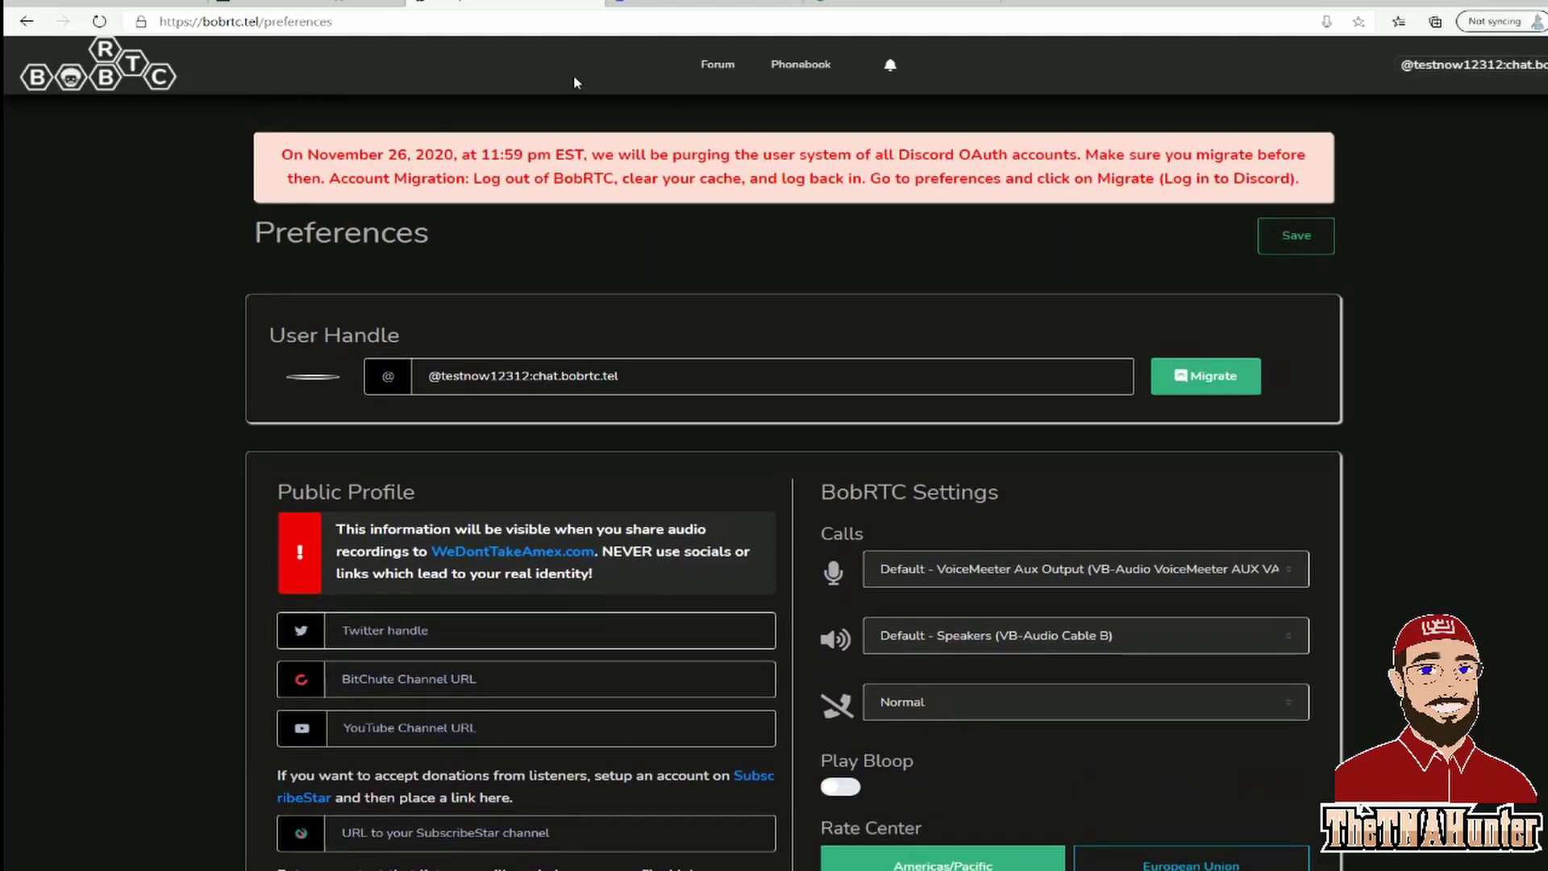
Stay on the Preferences page rather than leaving, and save the preference changes.
{"action": "left_click", "coordinate": [138, 80]}
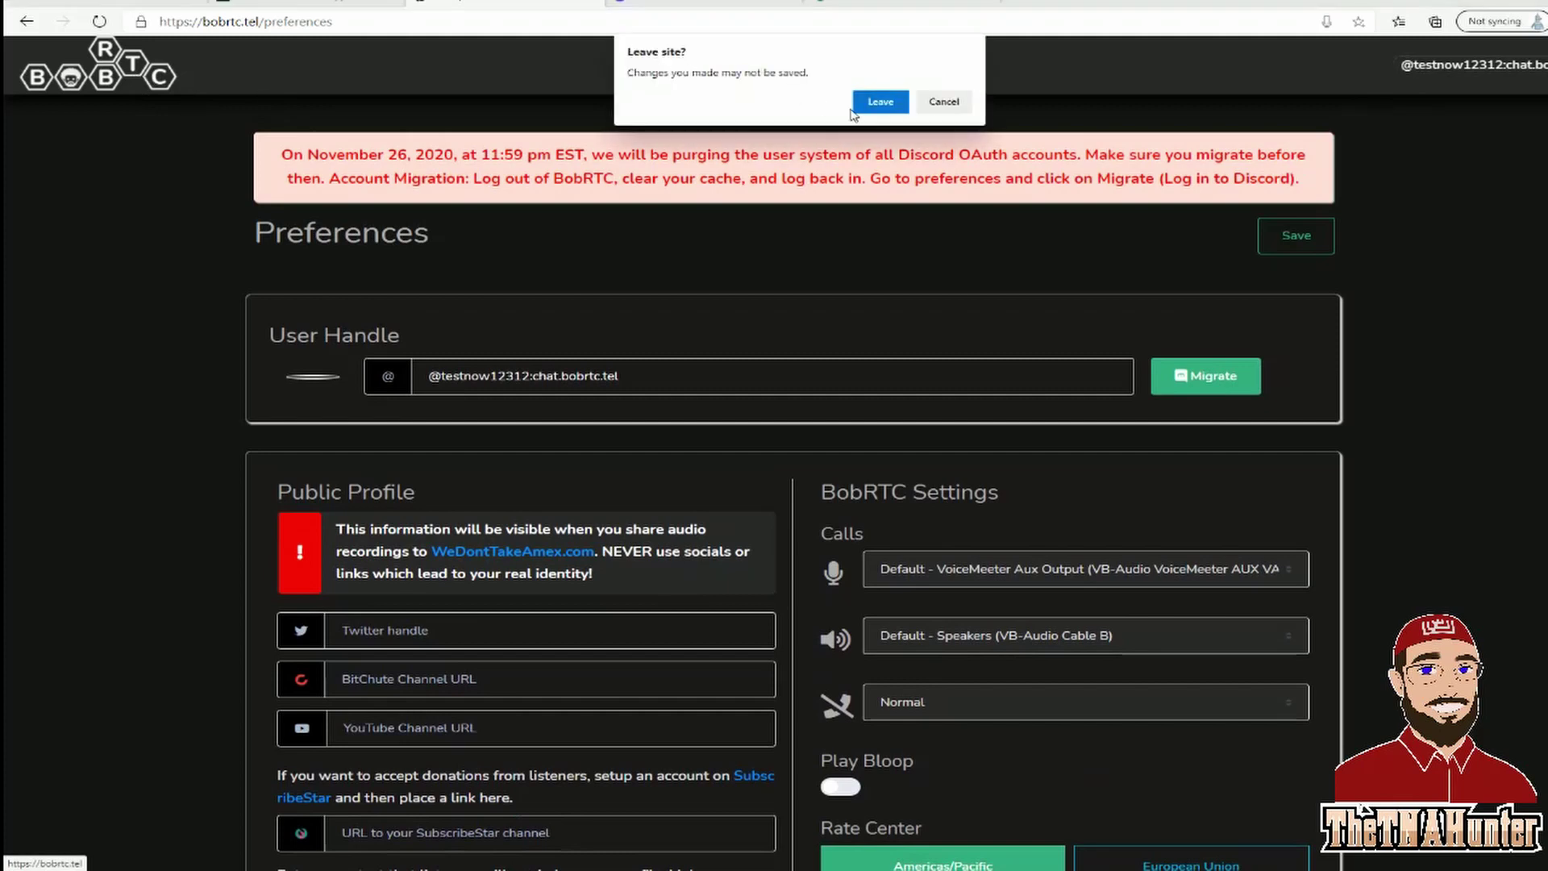
{"action": "left_click", "coordinate": [944, 102]}
{"action": "left_click", "coordinate": [1295, 234]}
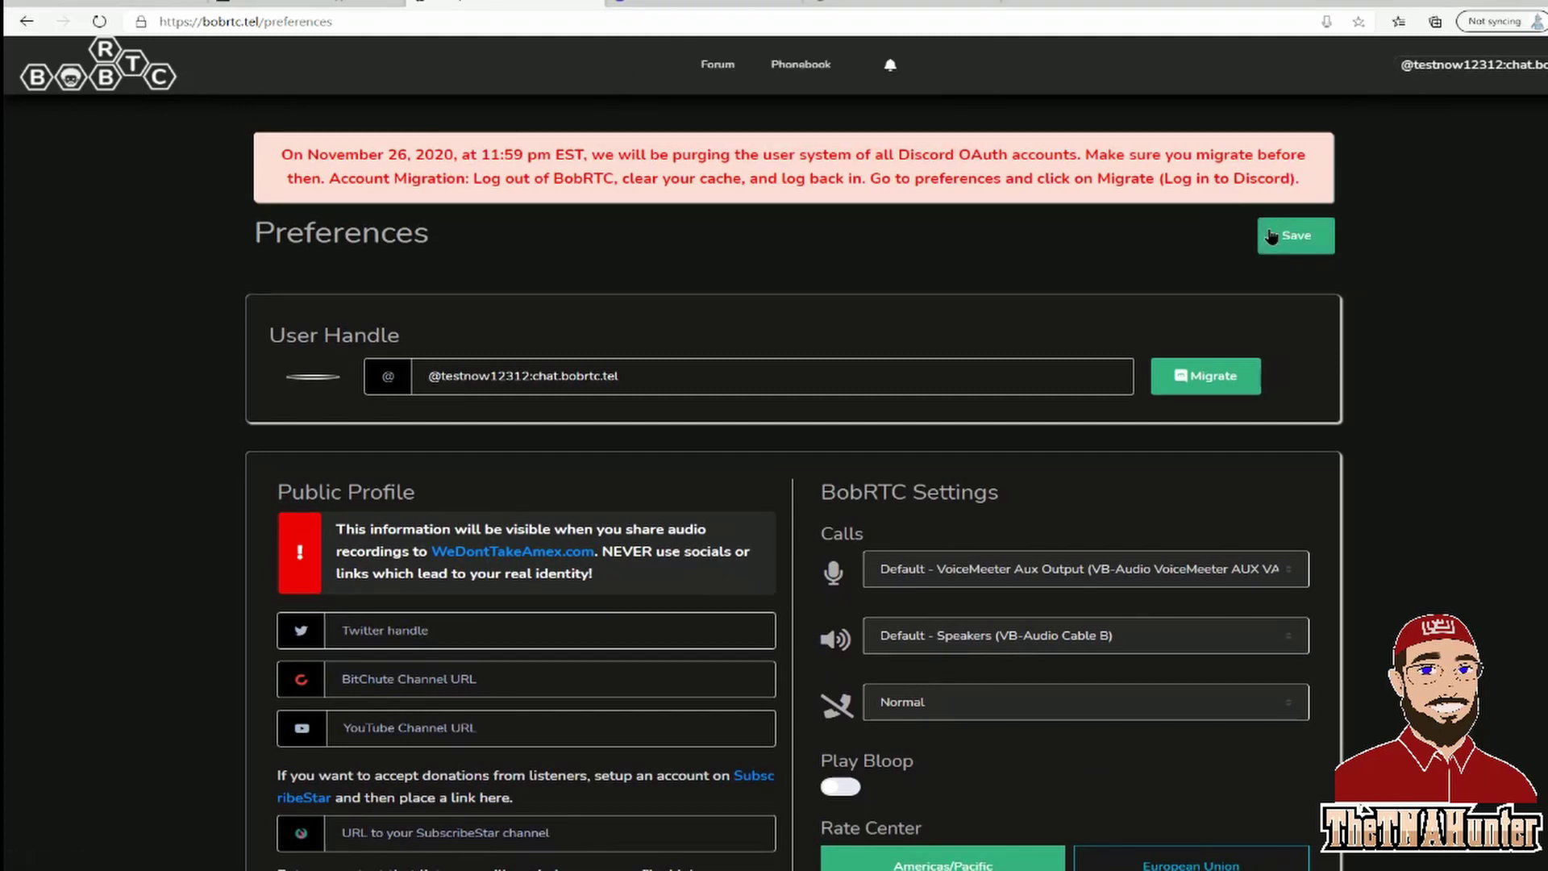
{"action": "left_click", "coordinate": [138, 77]}
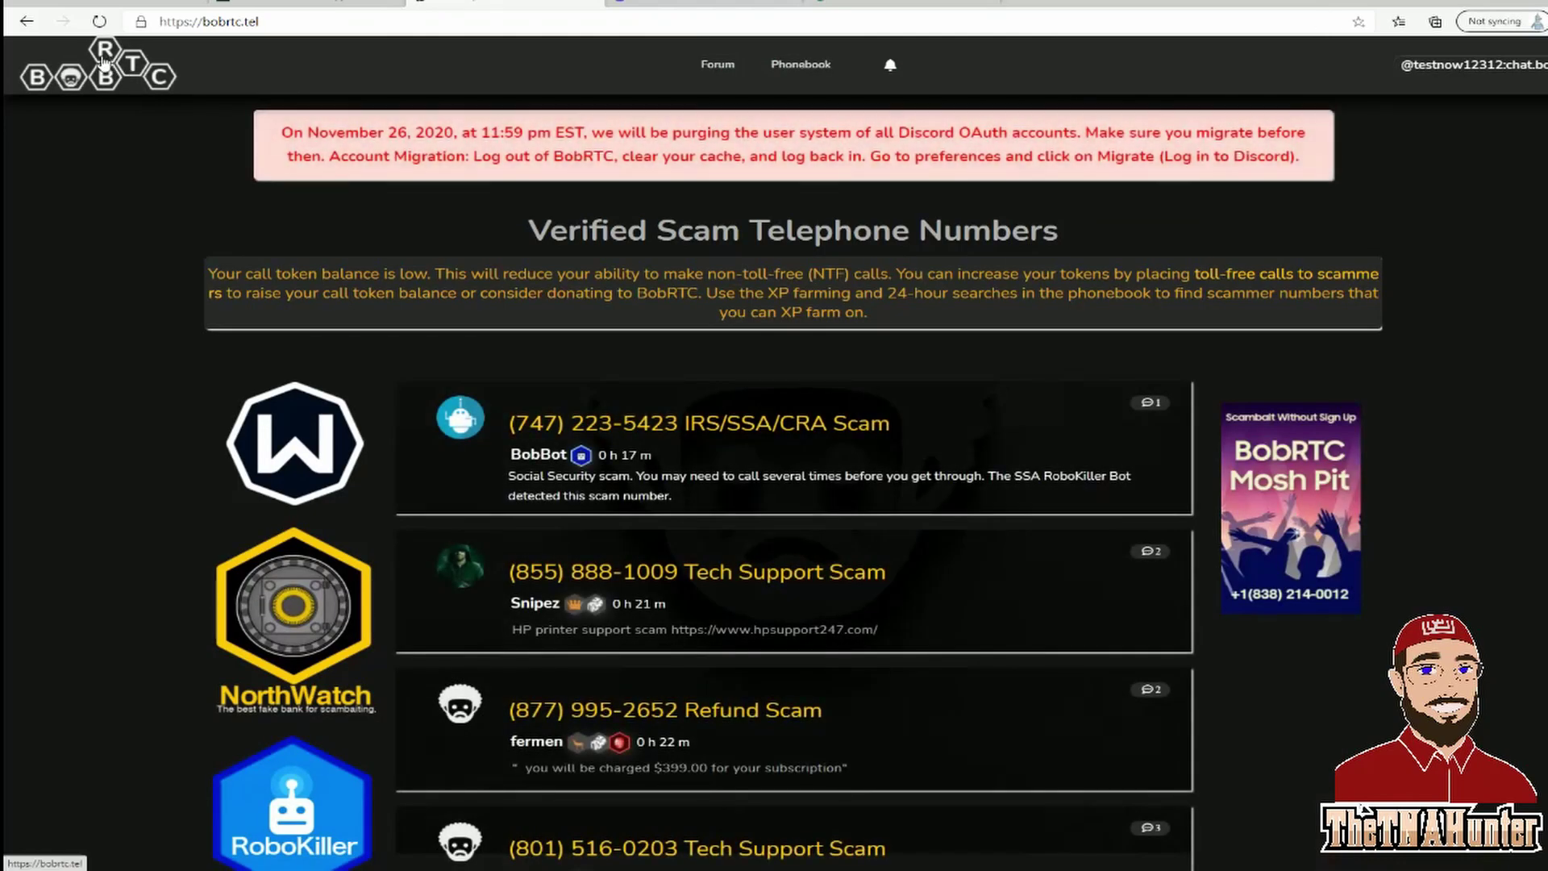
{"action": "scroll", "coordinate": [607, 524], "scroll_direction": "down", "scroll_amount": 2}
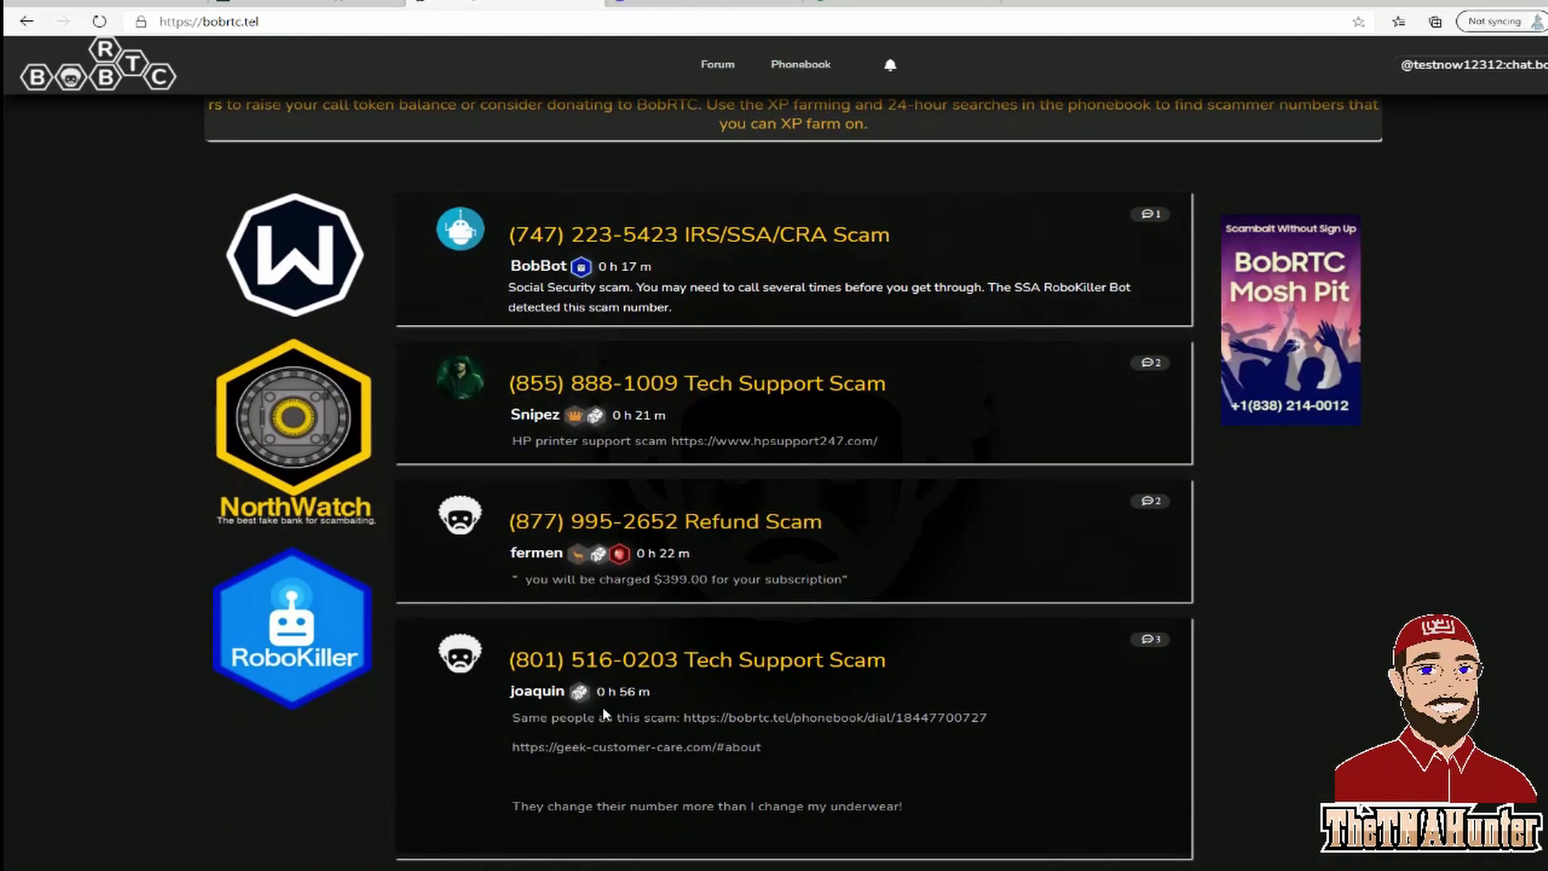
{"action": "scroll", "coordinate": [603, 714], "scroll_direction": "up", "scroll_amount": 2}
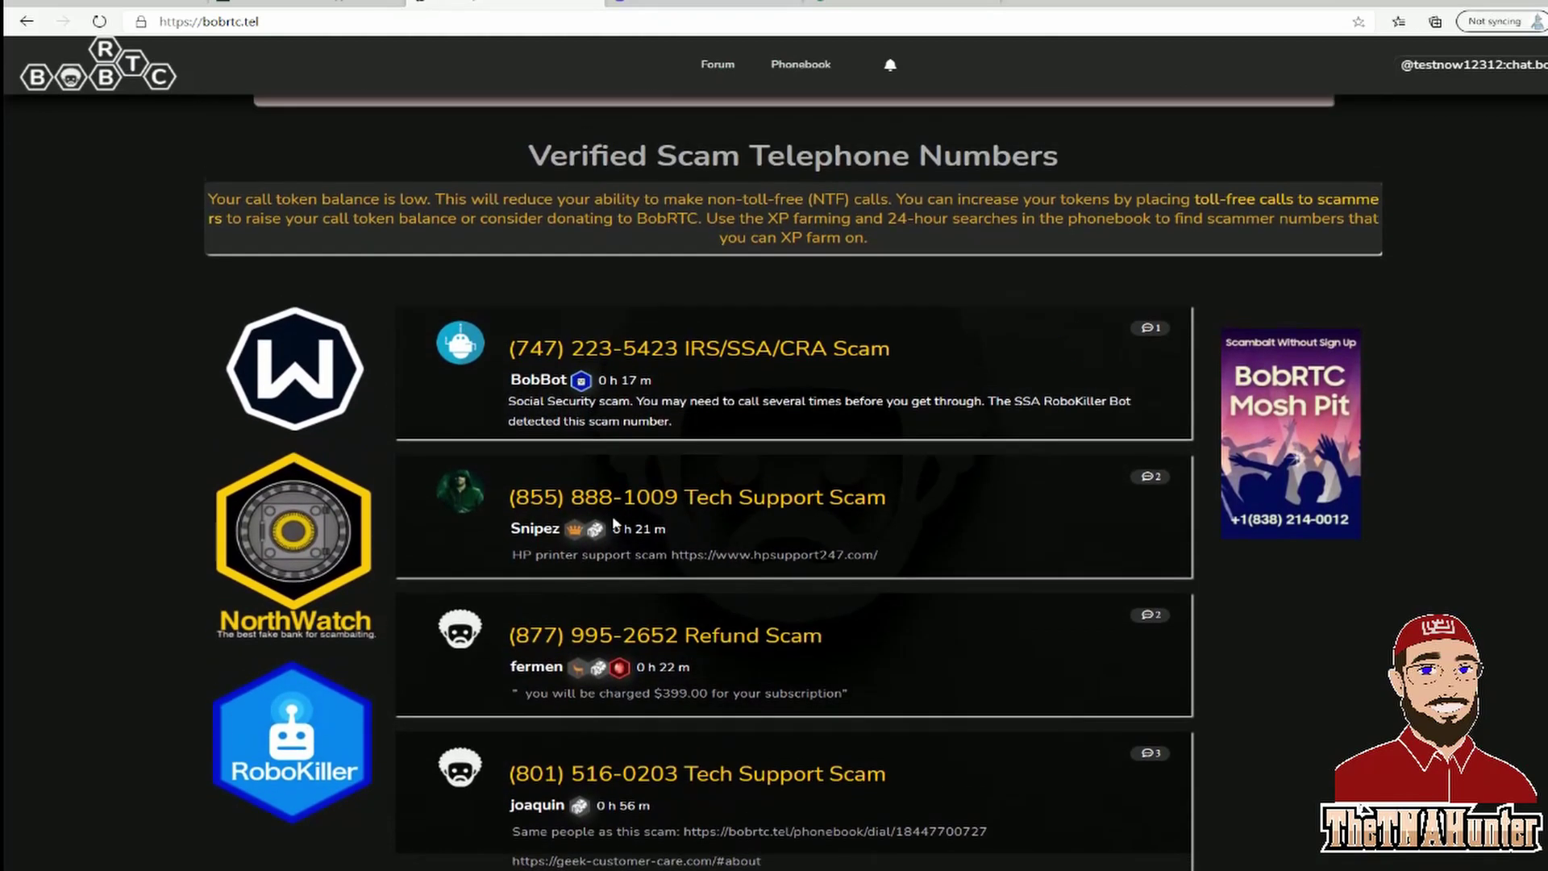
{"action": "right_click", "coordinate": [605, 371]}
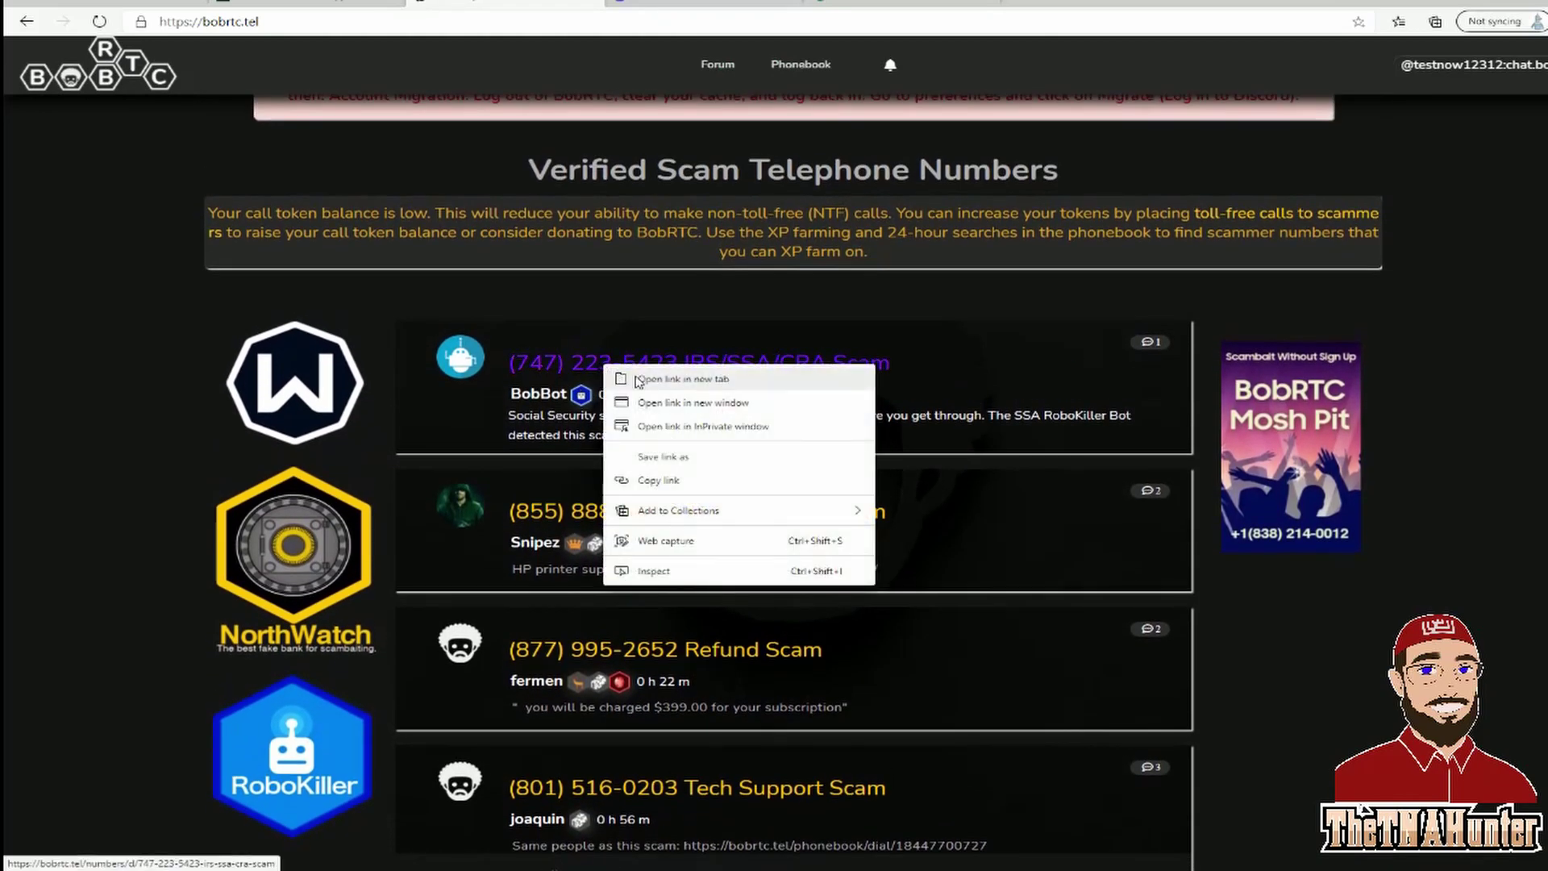
{"action": "left_click", "coordinate": [637, 379]}
{"action": "key", "text": "ctrl+Tab"}
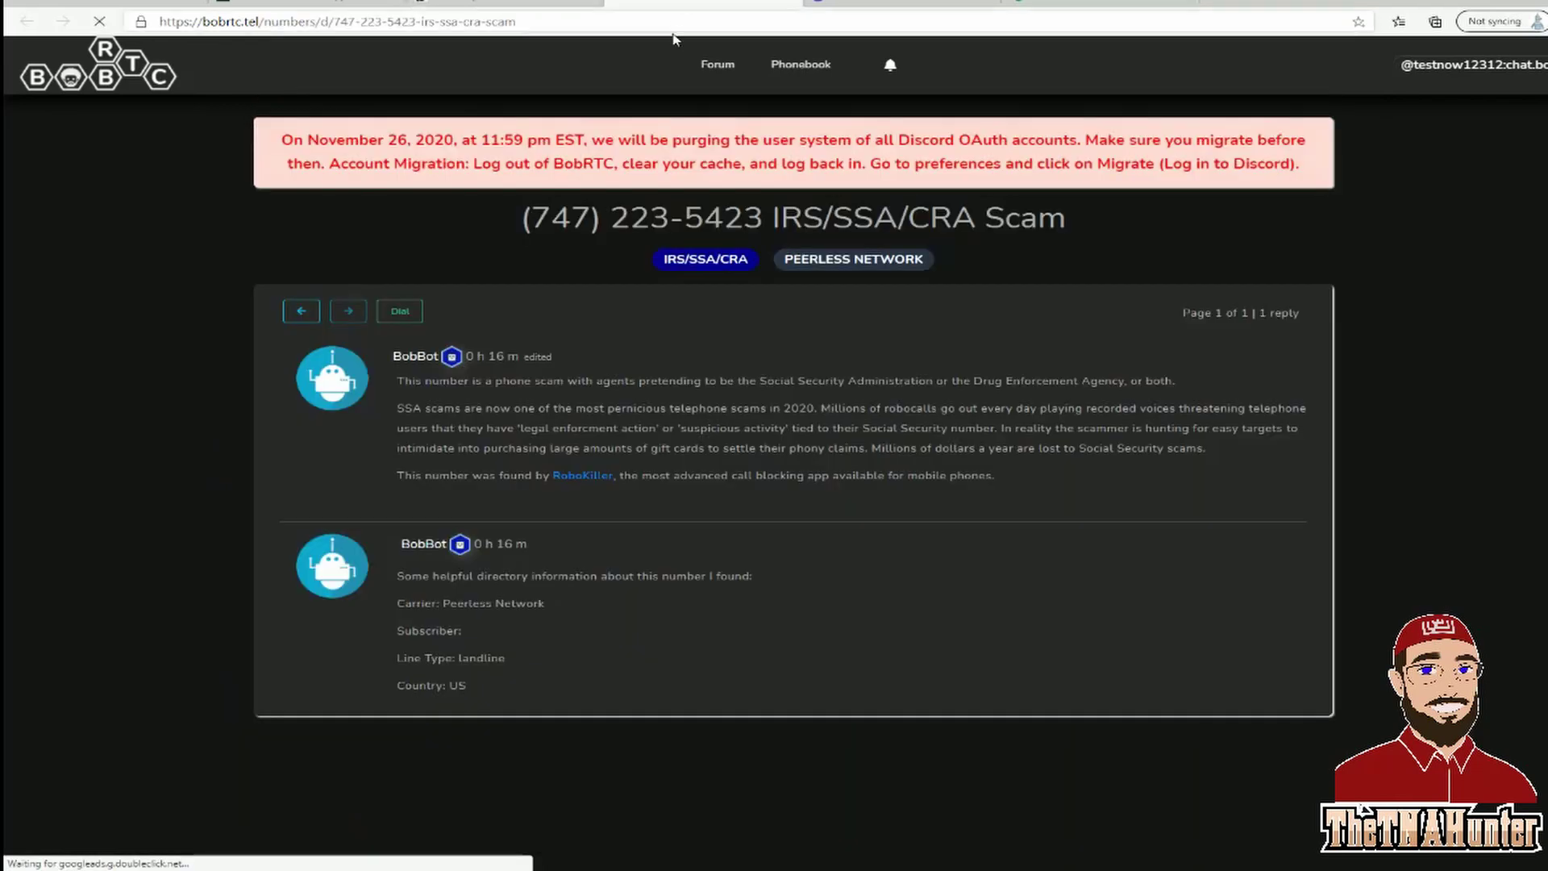
{"action": "left_click", "coordinate": [400, 311]}
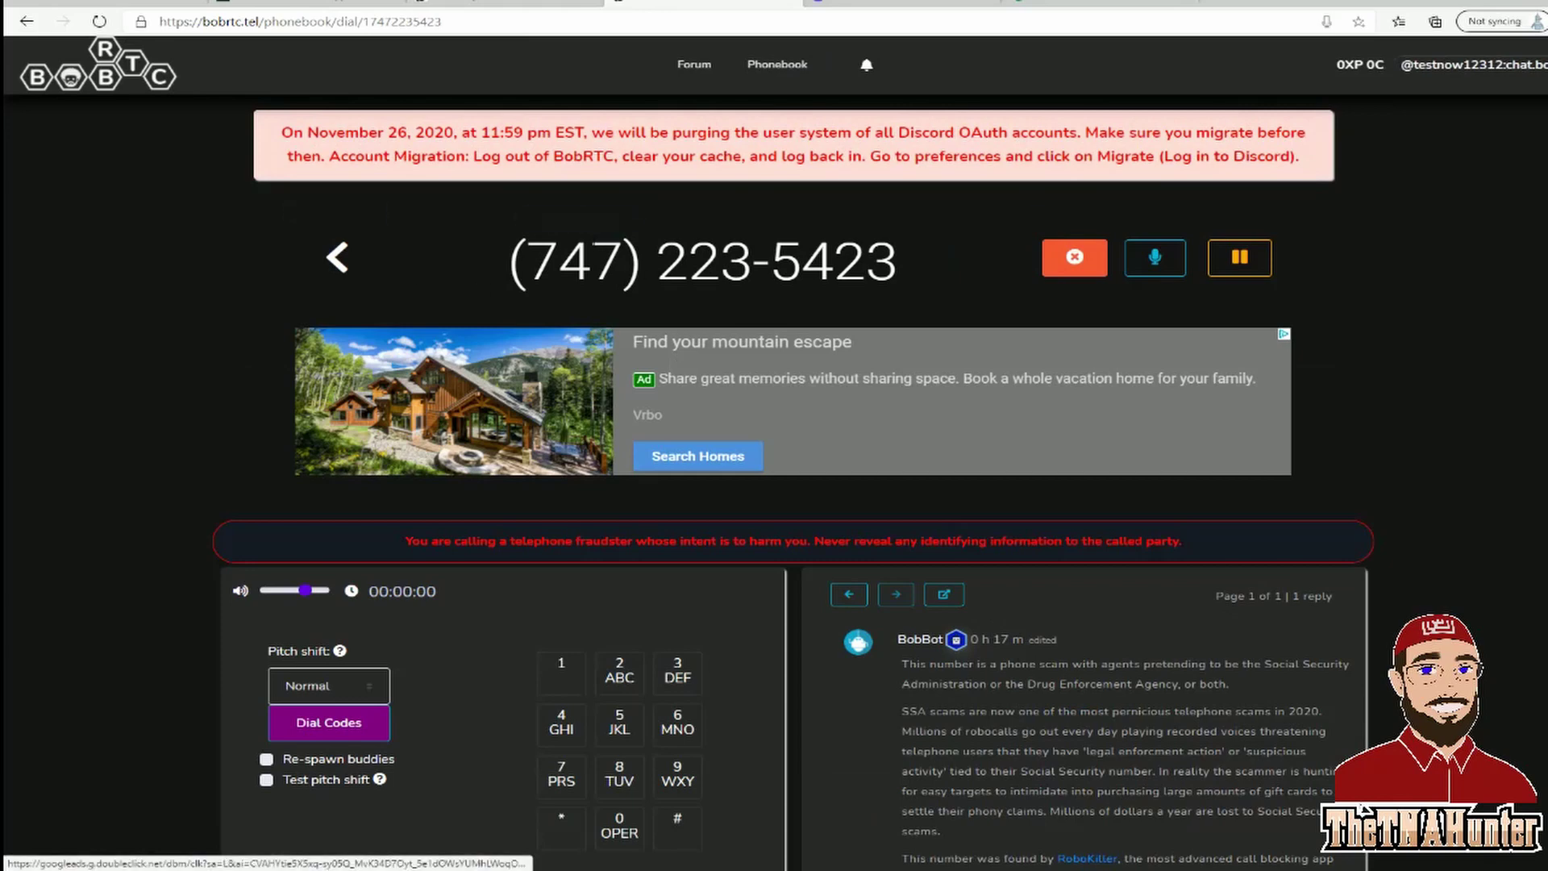
{"action": "scroll", "coordinate": [733, 504], "scroll_direction": "down", "scroll_amount": 2}
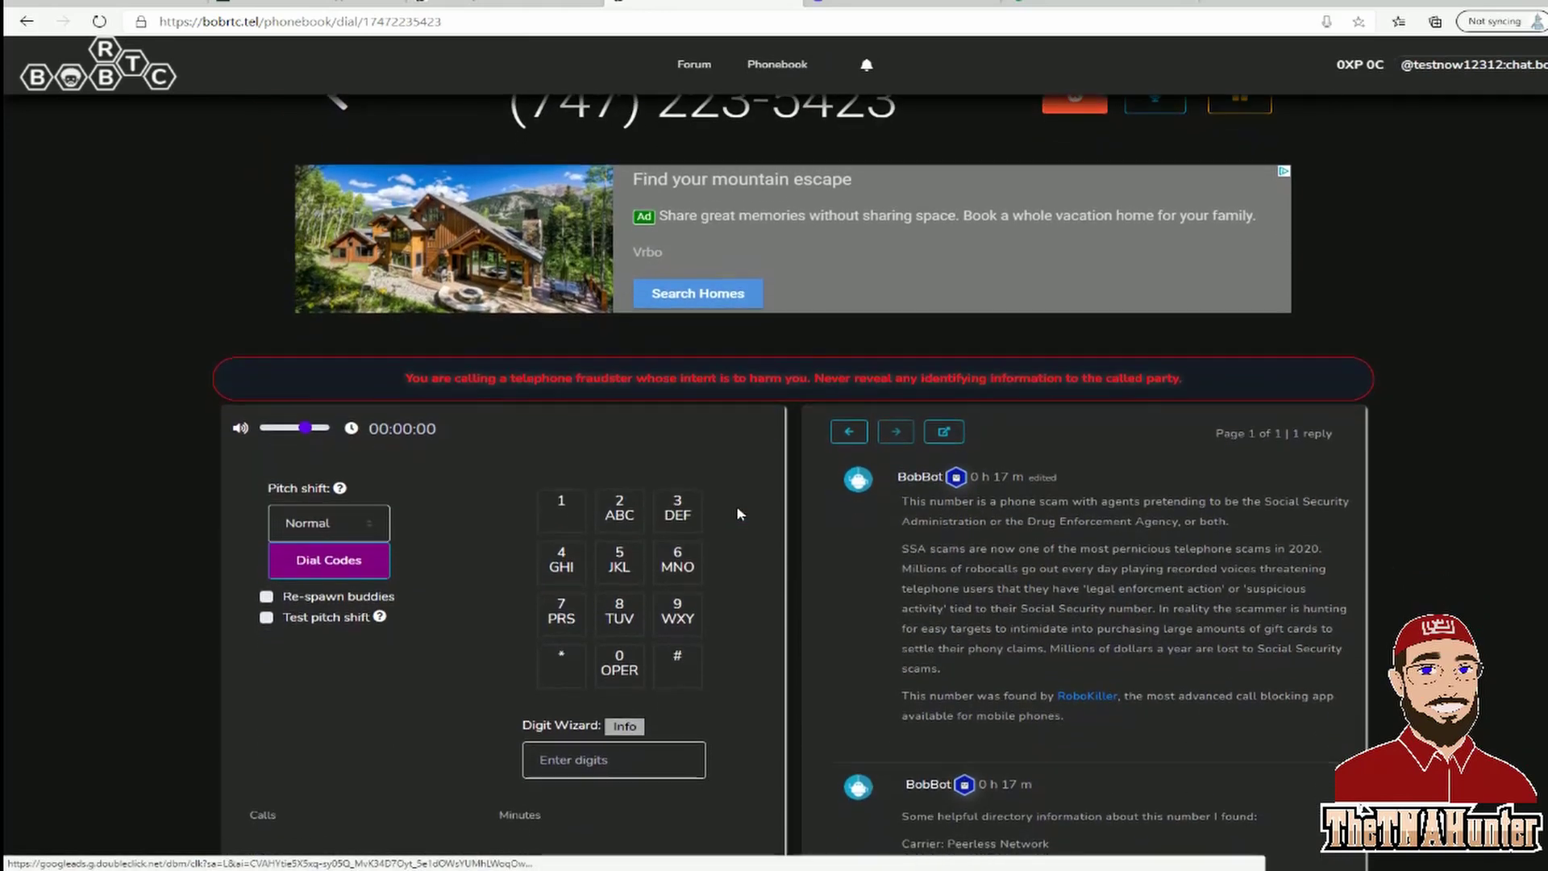
{"action": "scroll", "coordinate": [733, 505], "scroll_direction": "up", "scroll_amount": 2}
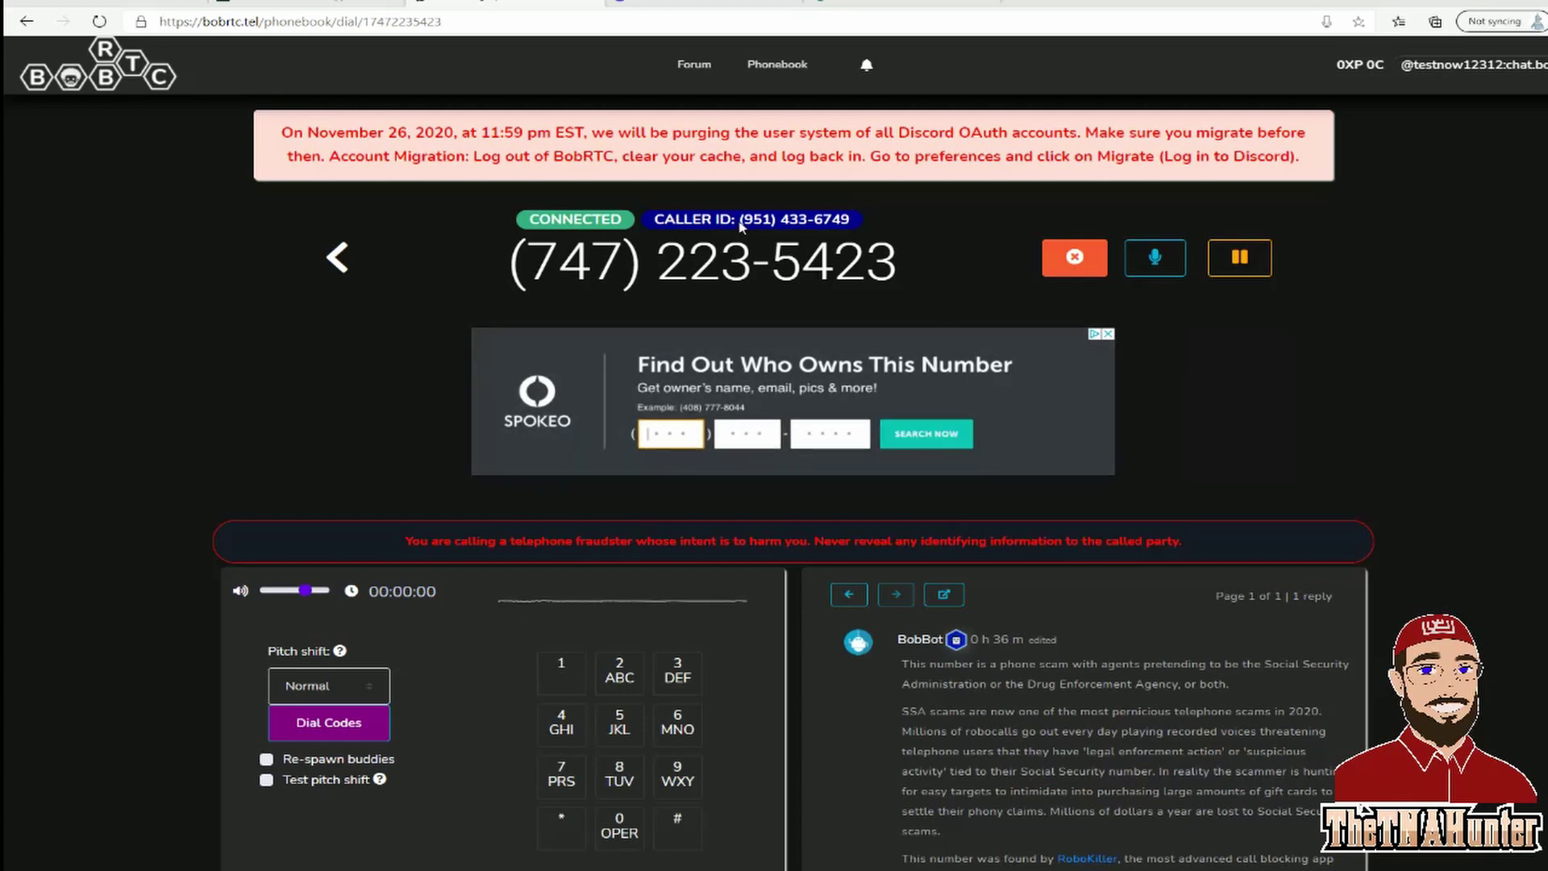
{"action": "mouse_move", "coordinate": [742, 215]}
{"action": "left_mouse_down"}
{"action": "mouse_move", "coordinate": [758, 242]}
{"action": "mouse_move", "coordinate": [866, 223]}
{"action": "mouse_move", "coordinate": [746, 213]}
{"action": "left_mouse_up"}
{"action": "left_click", "coordinate": [884, 222]}
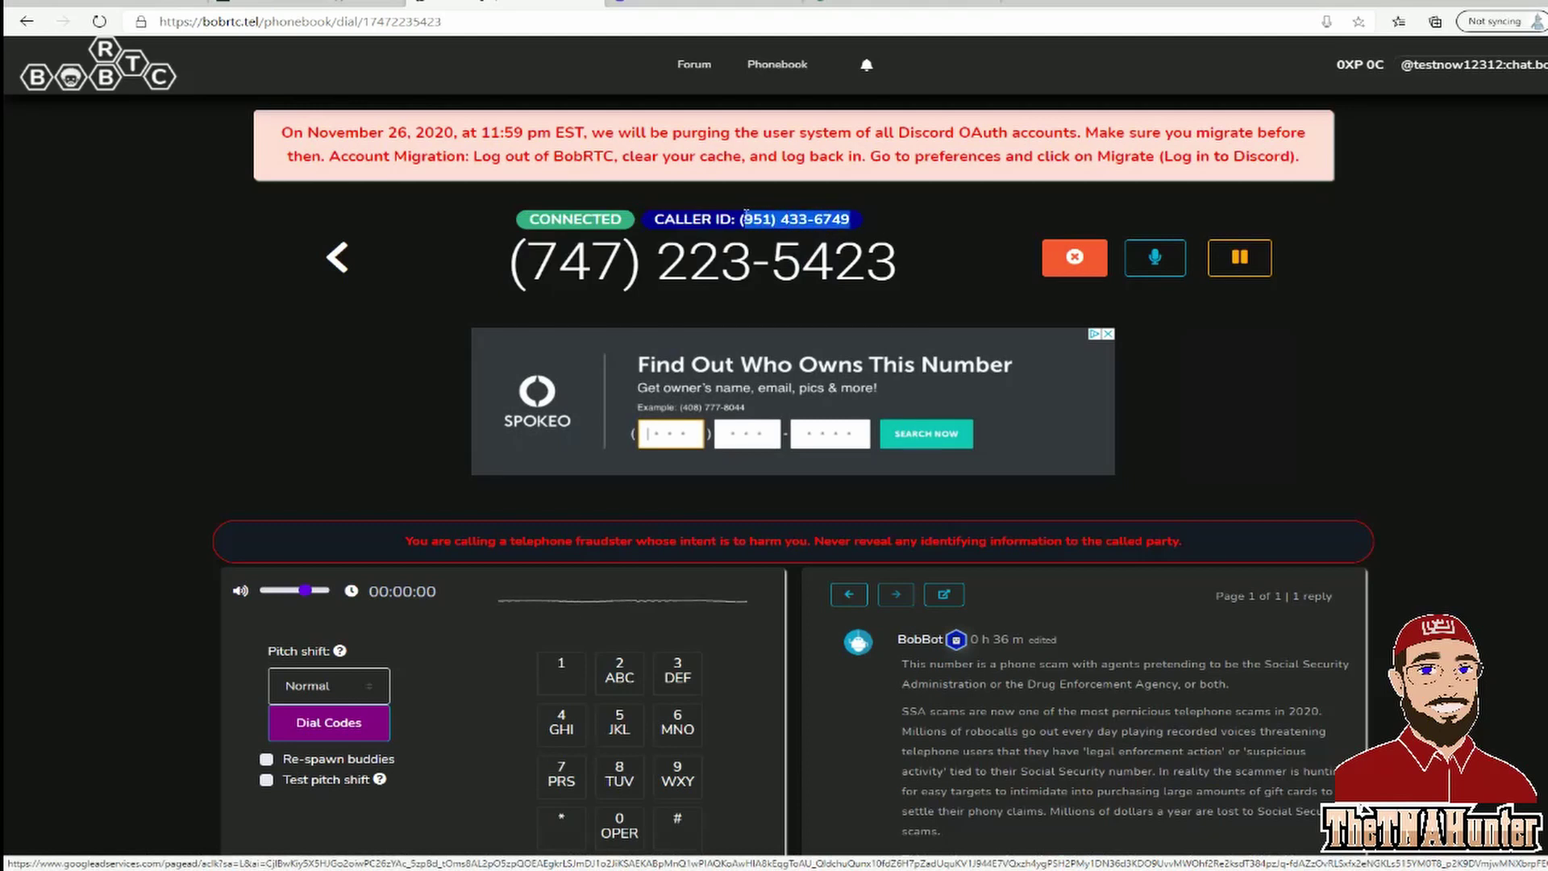